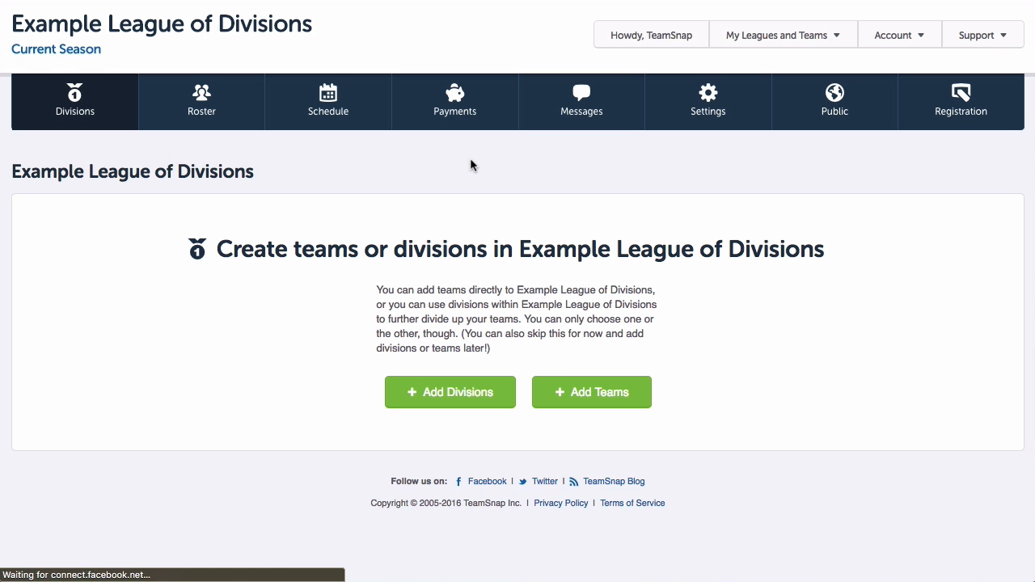
Step: Create the league's first registration form, name it "Registration" and save it
click(937, 120)
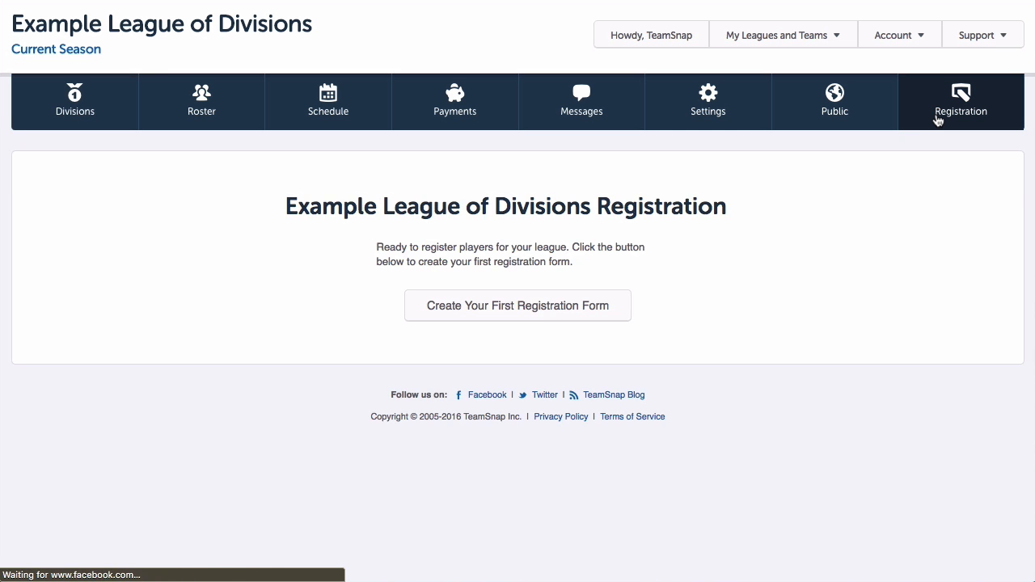
click(618, 306)
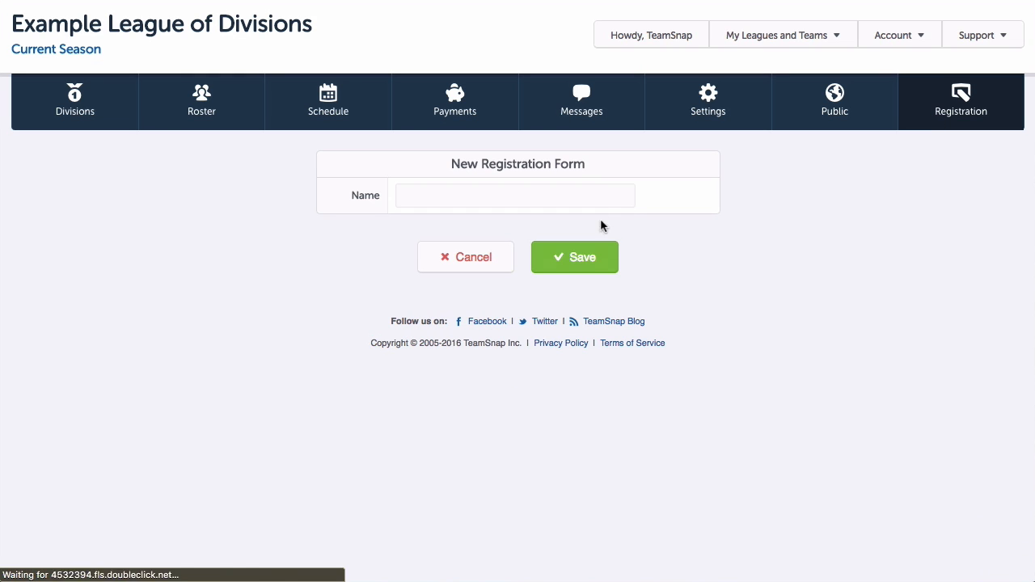
click(593, 195)
text(Regi)
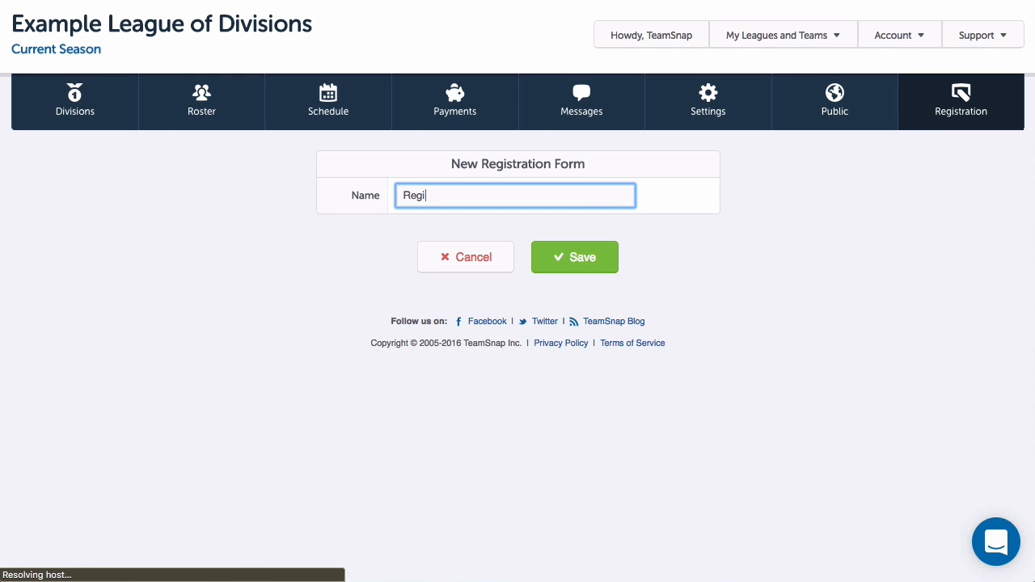
text(stration)
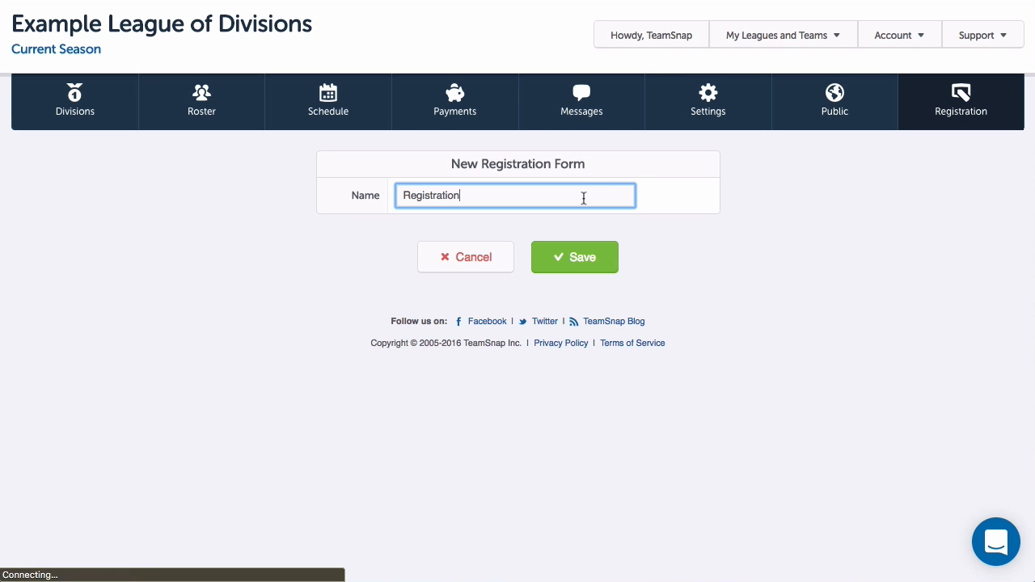
click(593, 252)
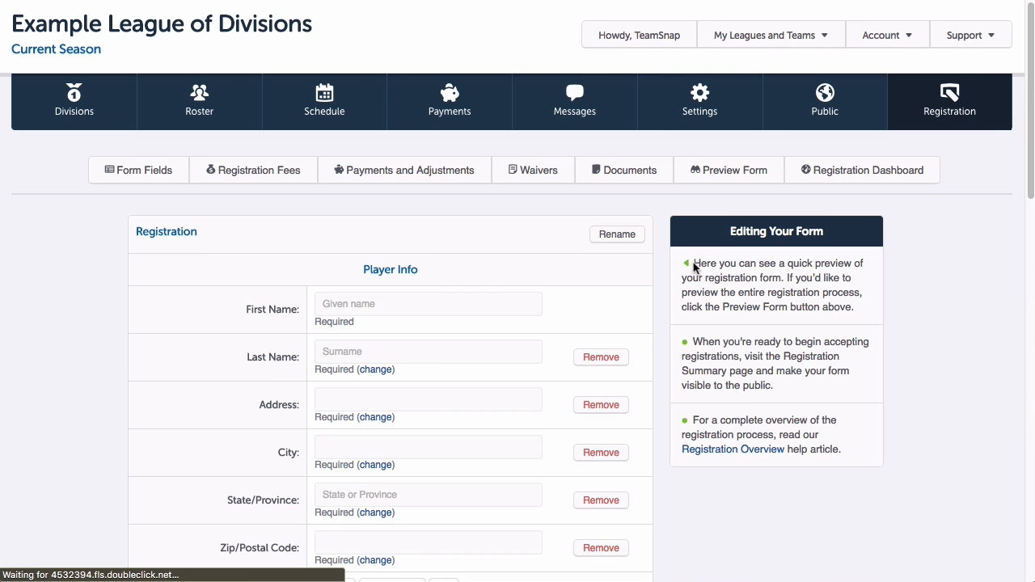
Step: Make the Telephone field in the Player Info section of the registration form optional
scroll(667, 295, down, 2)
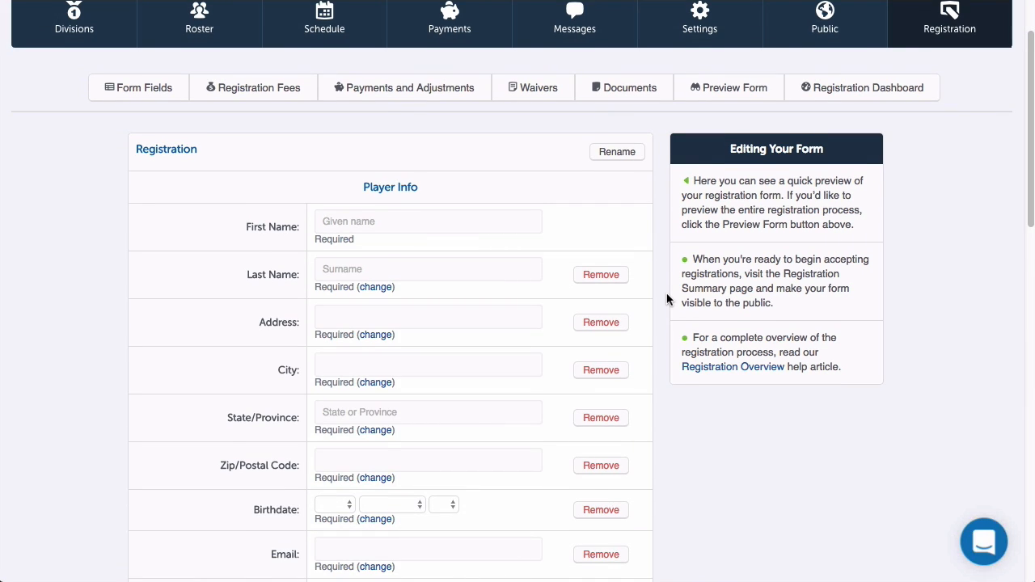
scroll(667, 297, down, 2)
scroll(665, 301, down, 3)
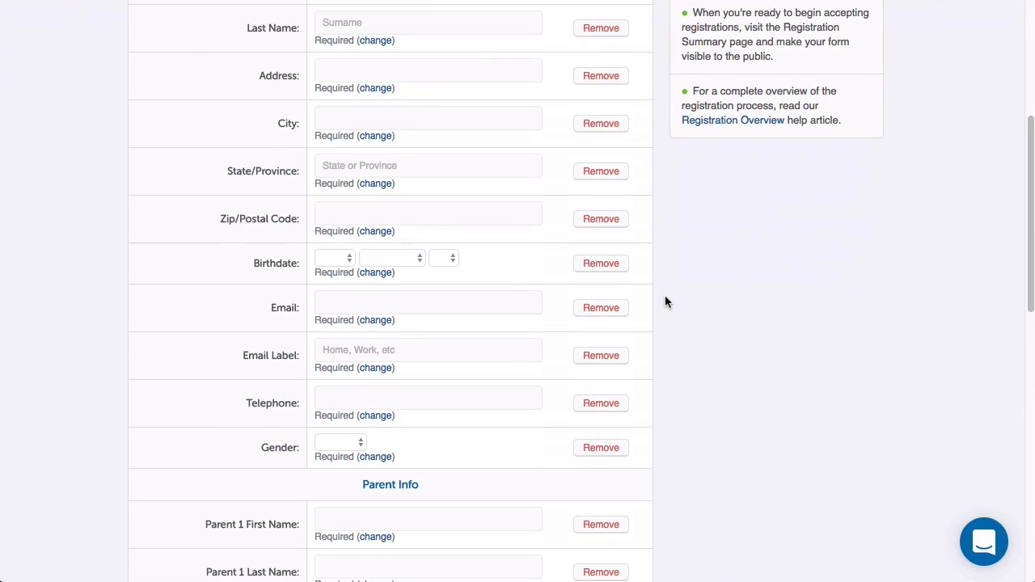
scroll(667, 302, down, 3)
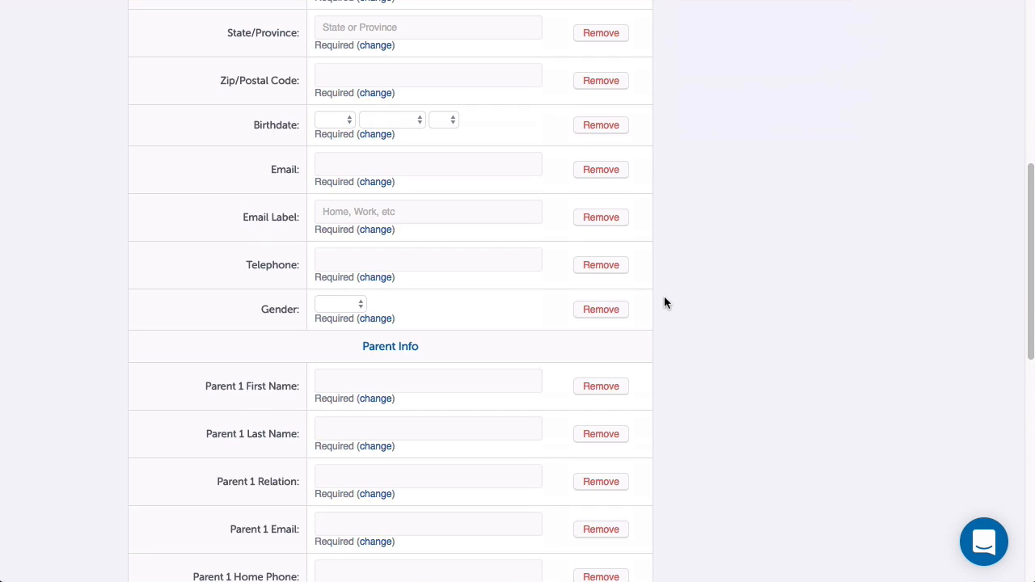
click(375, 278)
Step: Make all Parent 2 fields optional: First Name, Last Name, Relation, Email, Home Phone, Cell Phone and Work Phone
scroll(511, 335, down, 8)
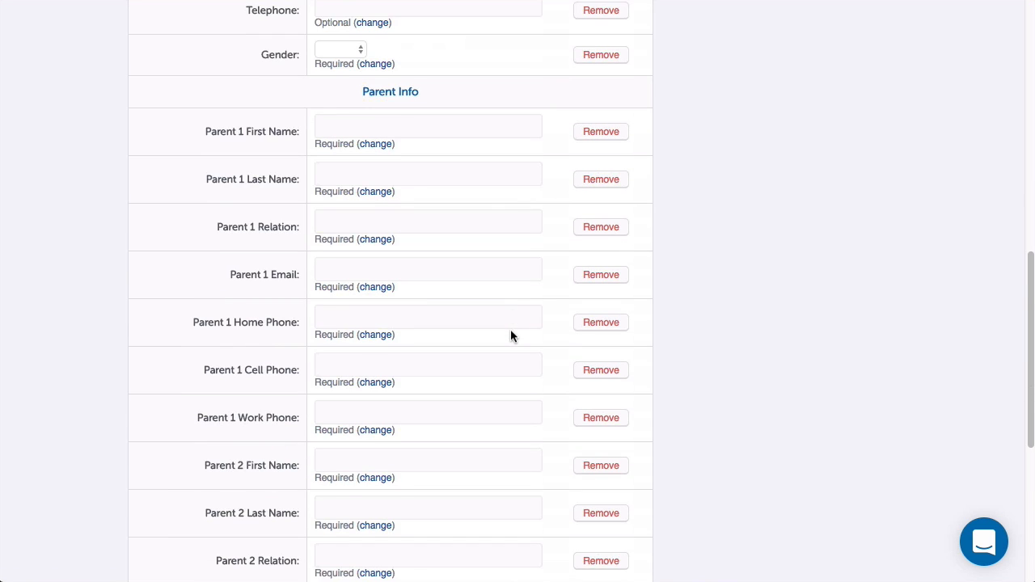
scroll(510, 329, down, 2)
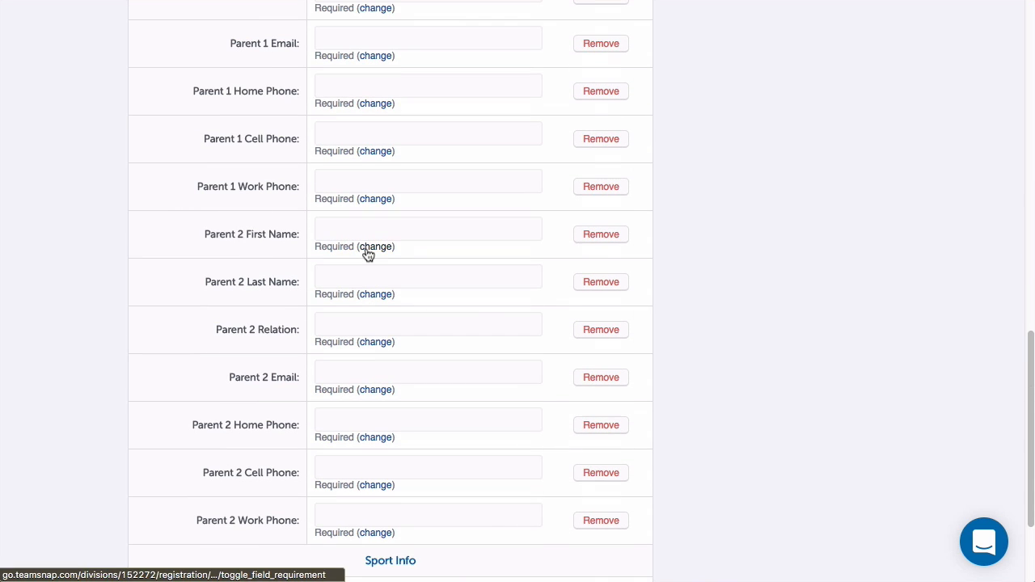
click(373, 247)
click(377, 295)
click(376, 342)
click(375, 390)
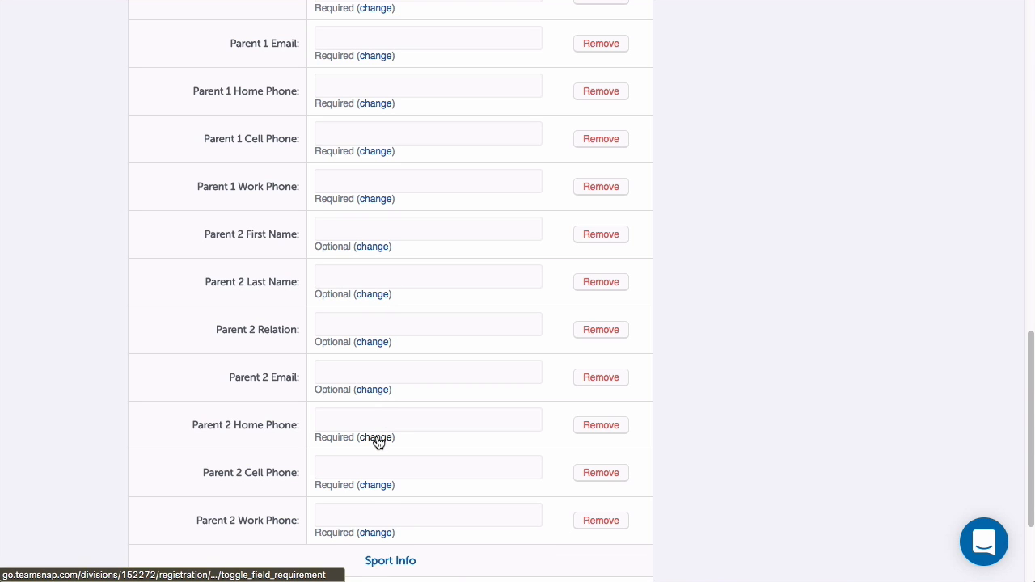
click(376, 437)
click(374, 485)
click(374, 532)
Step: Make the Position field in the Sport Info section optional
scroll(518, 495, down, 3)
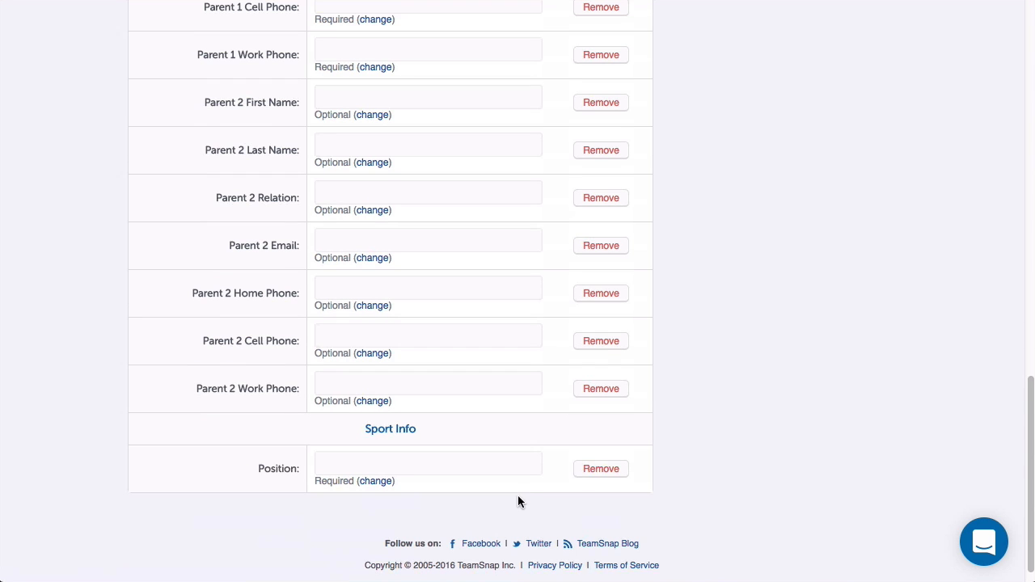
click(387, 487)
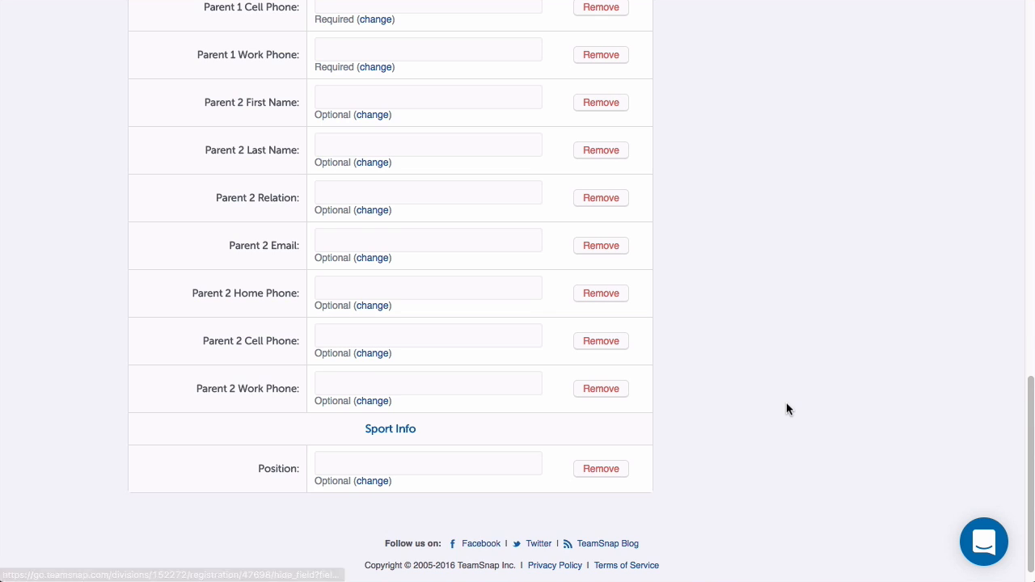
Step: Remove the Home Phone and Work Phone fields of both Parent 1 and Parent 2 from the form
scroll(785, 405, up, 5)
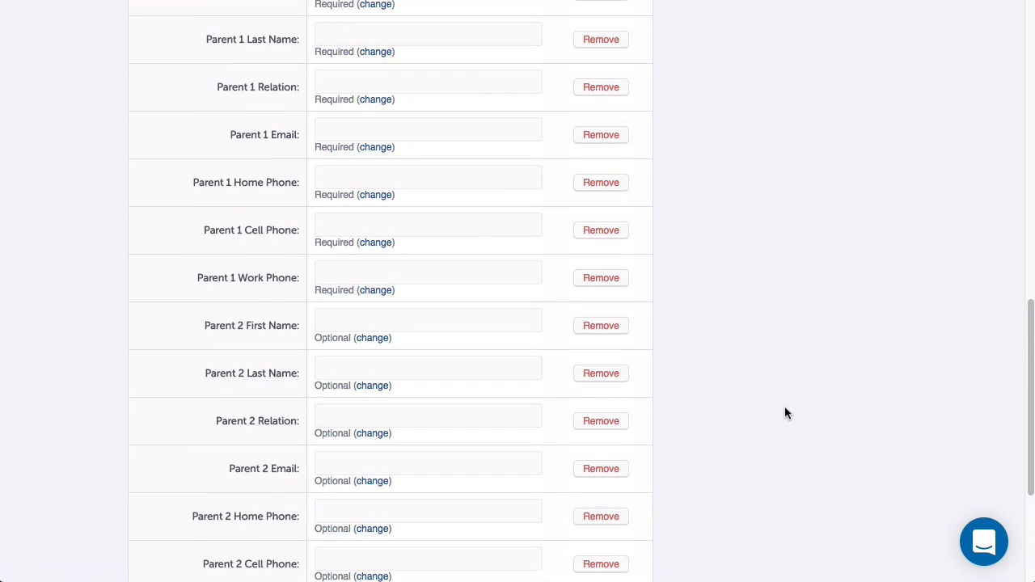
click(608, 279)
click(600, 182)
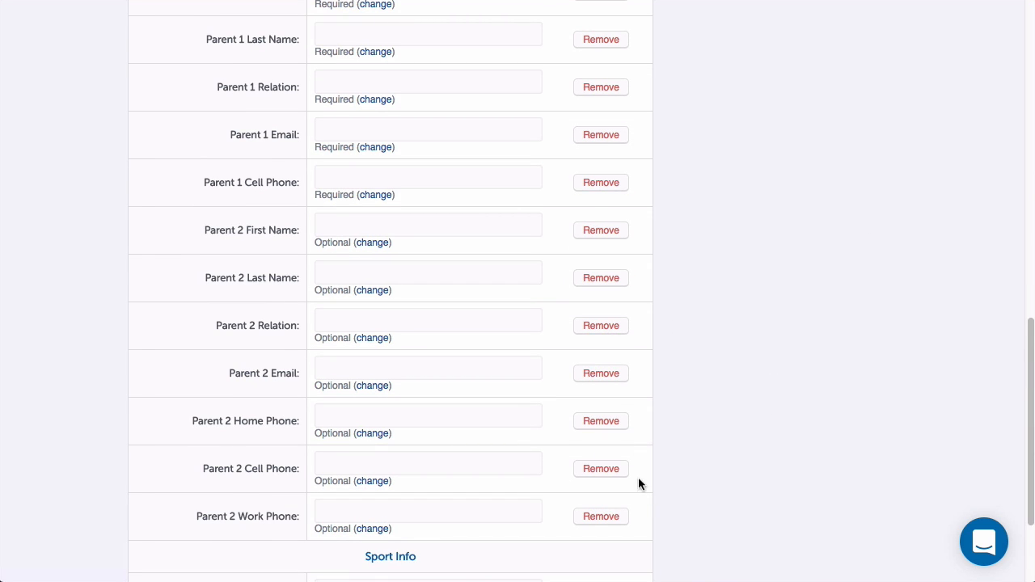
click(598, 421)
click(600, 469)
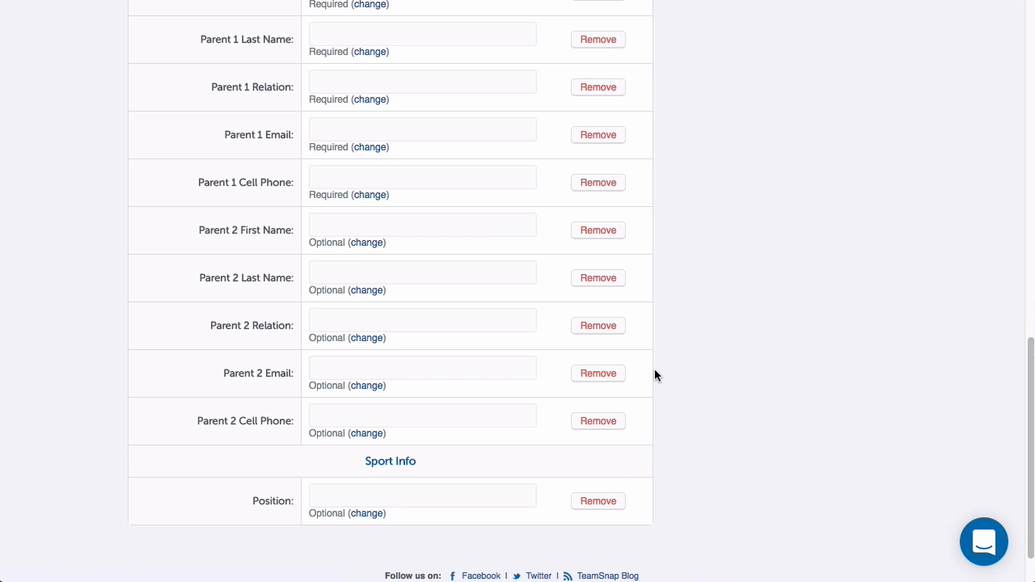
Step: Turn Parent 1 Home Phone back on among the existing form fields and return to the form
scroll(654, 369, up, 12)
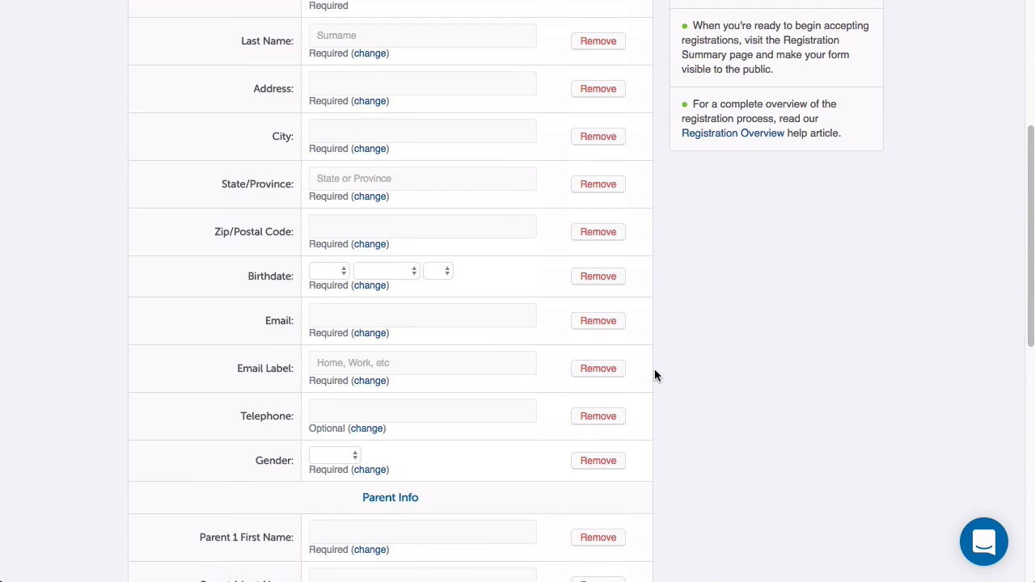
scroll(655, 370, up, 6)
click(158, 146)
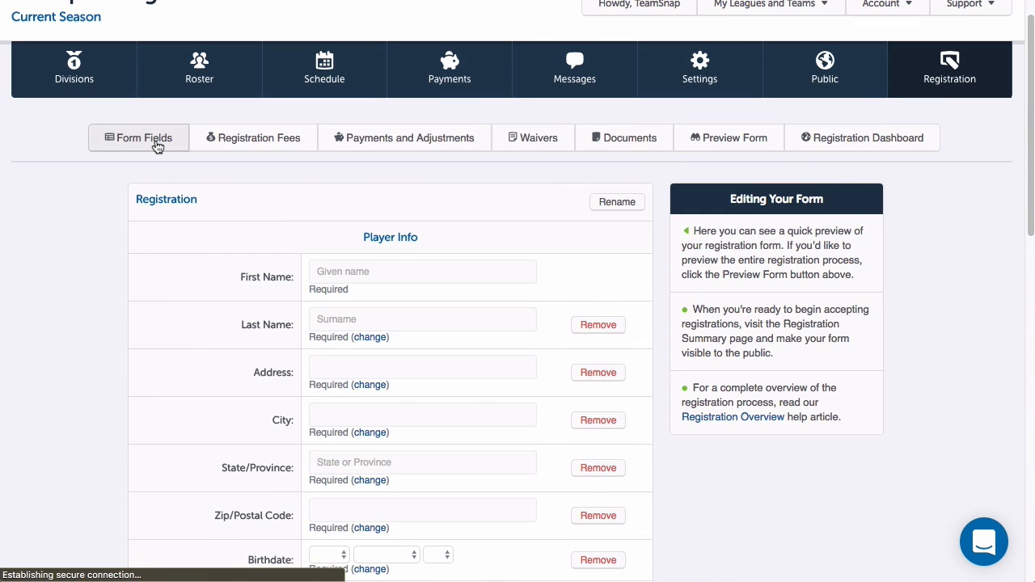
click(376, 169)
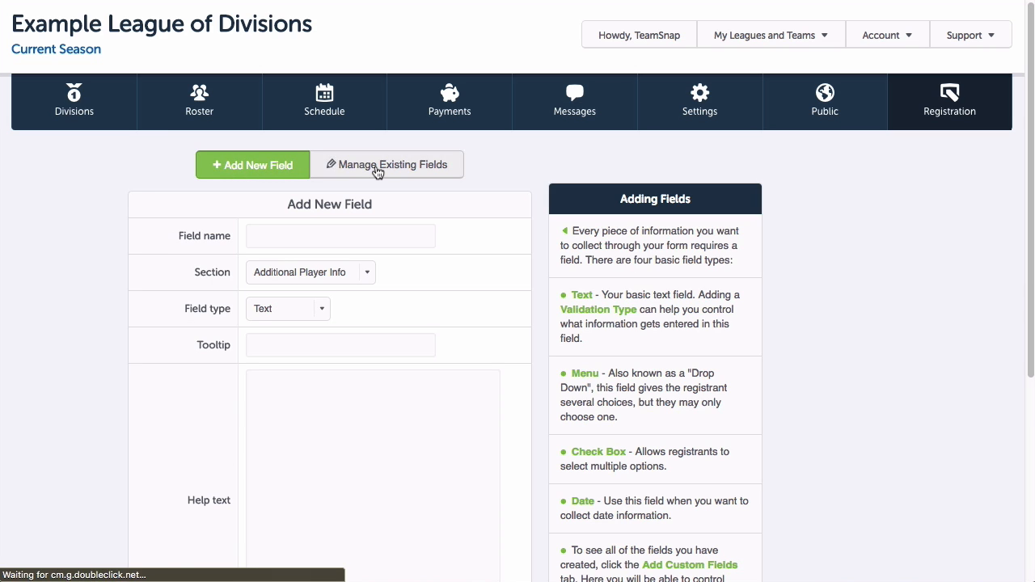
scroll(356, 230, down, 3)
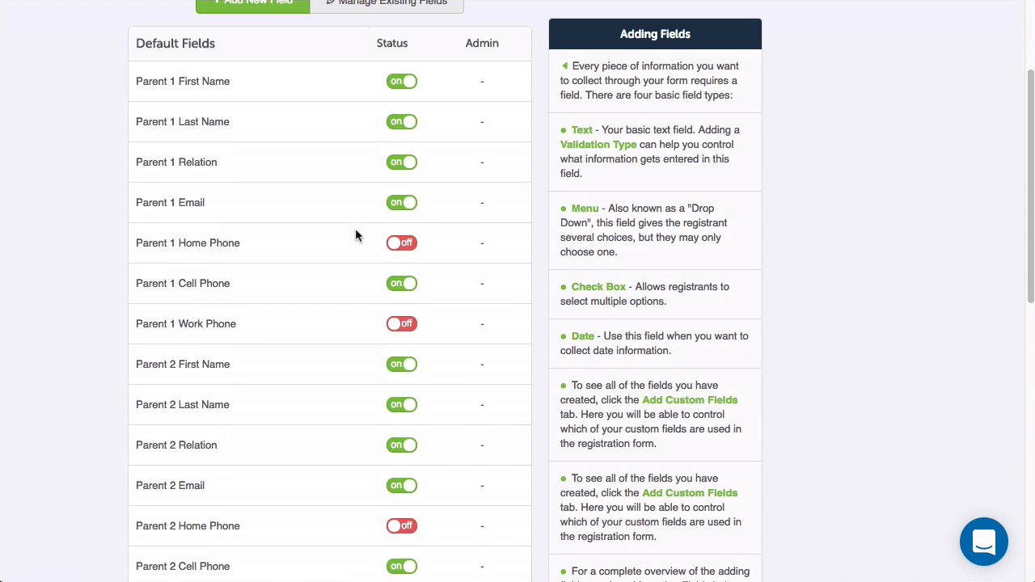
scroll(289, 315, down, 10)
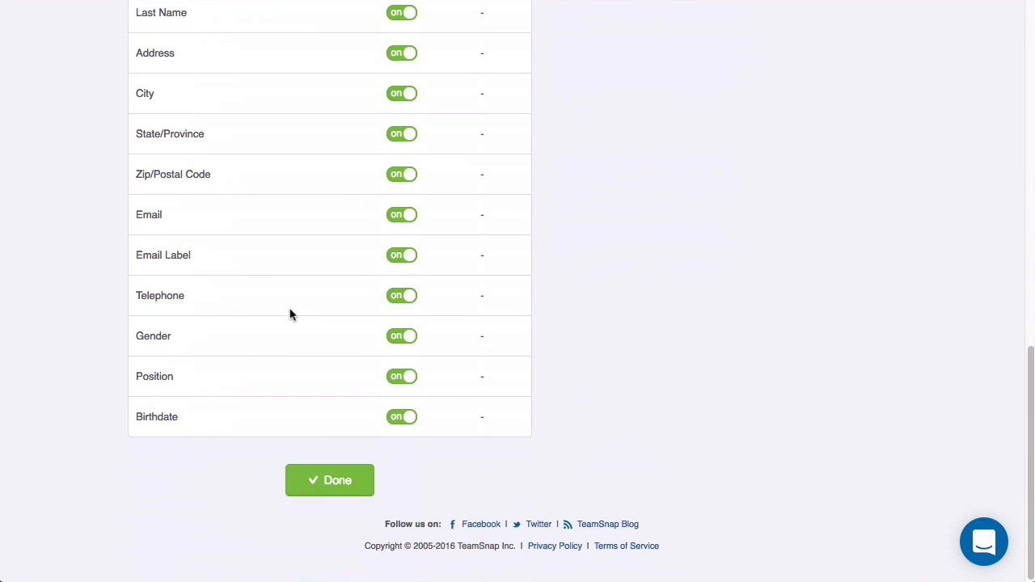
click(328, 480)
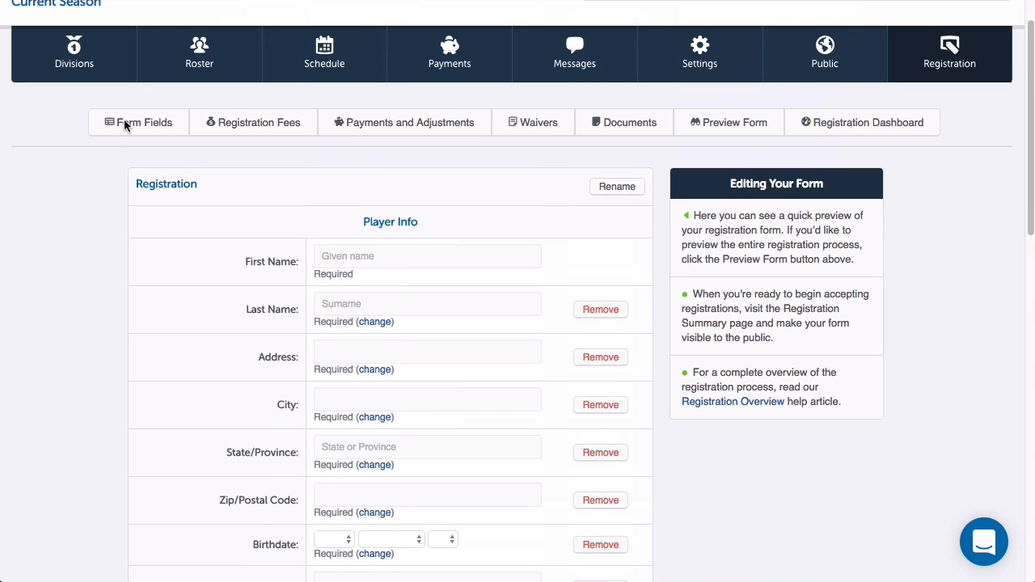
Step: Start a new custom form field named "School Name" in the Additional Player Info section with field type Text
click(124, 118)
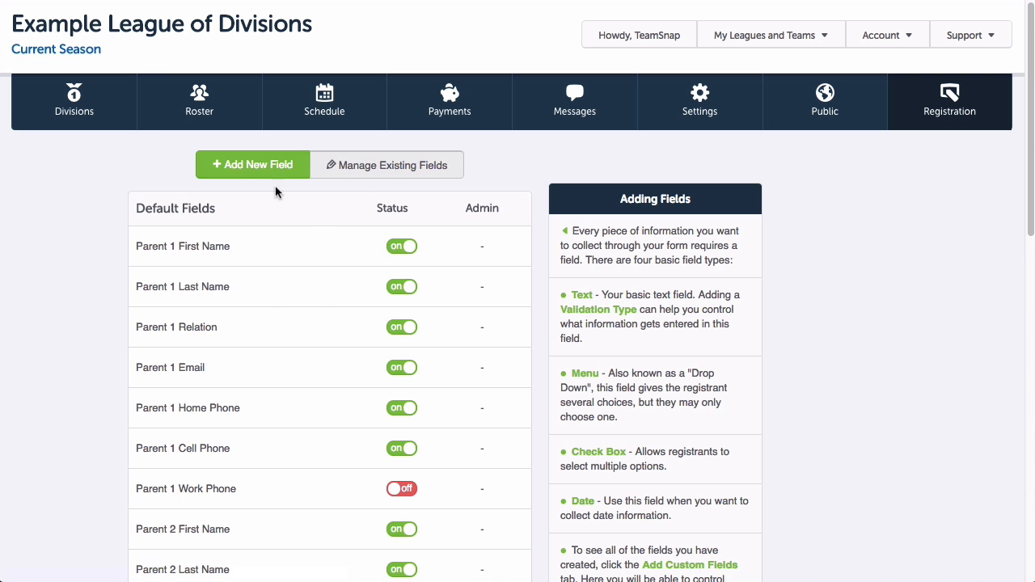
click(275, 172)
text(School )
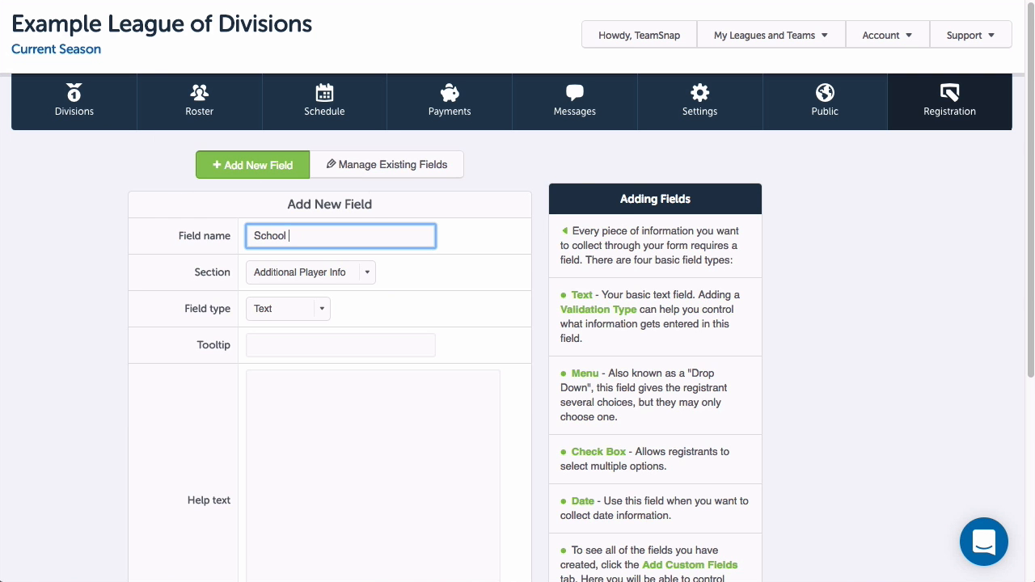
text(Name)
click(366, 273)
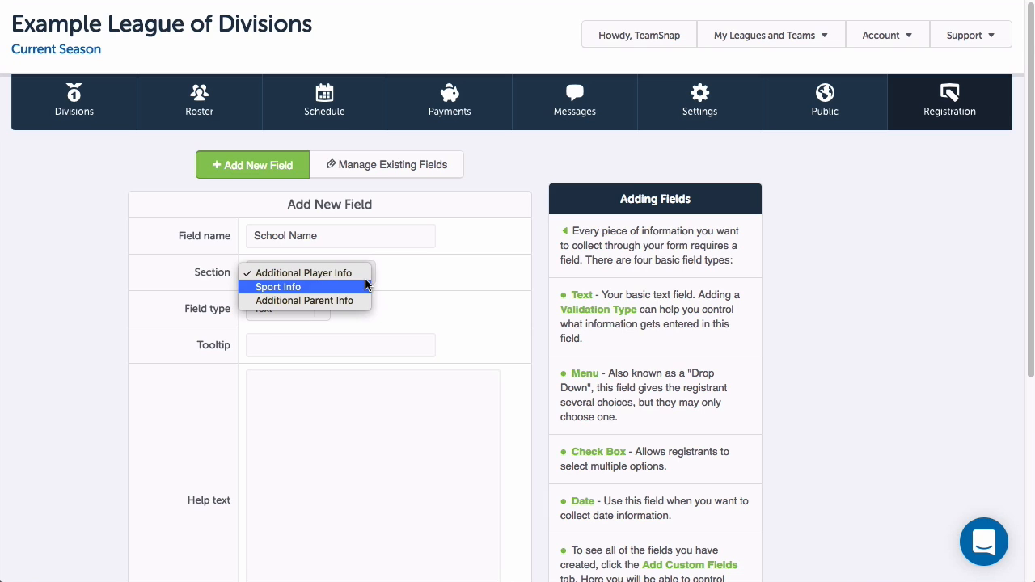
click(364, 277)
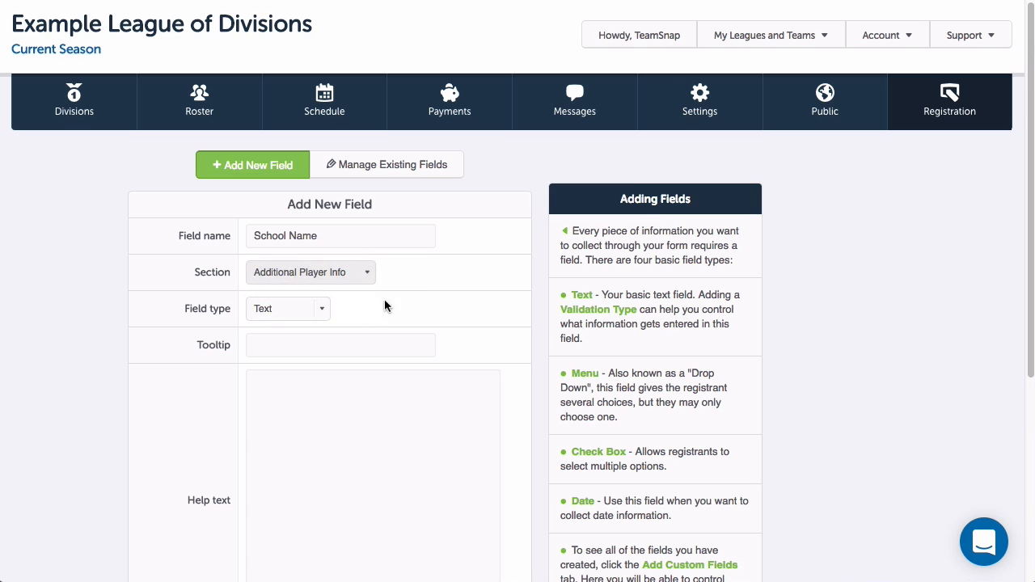
click(321, 312)
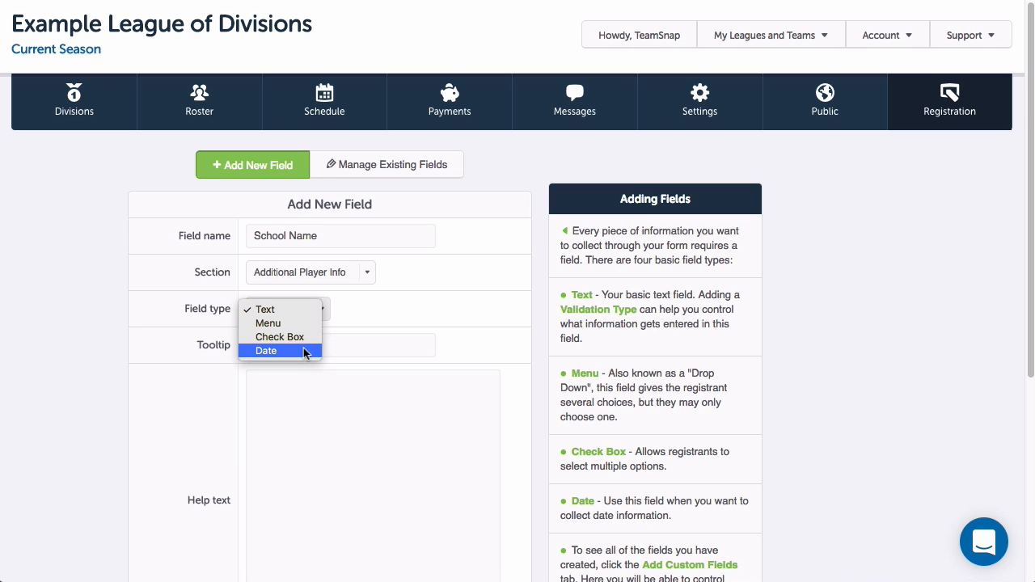
click(314, 311)
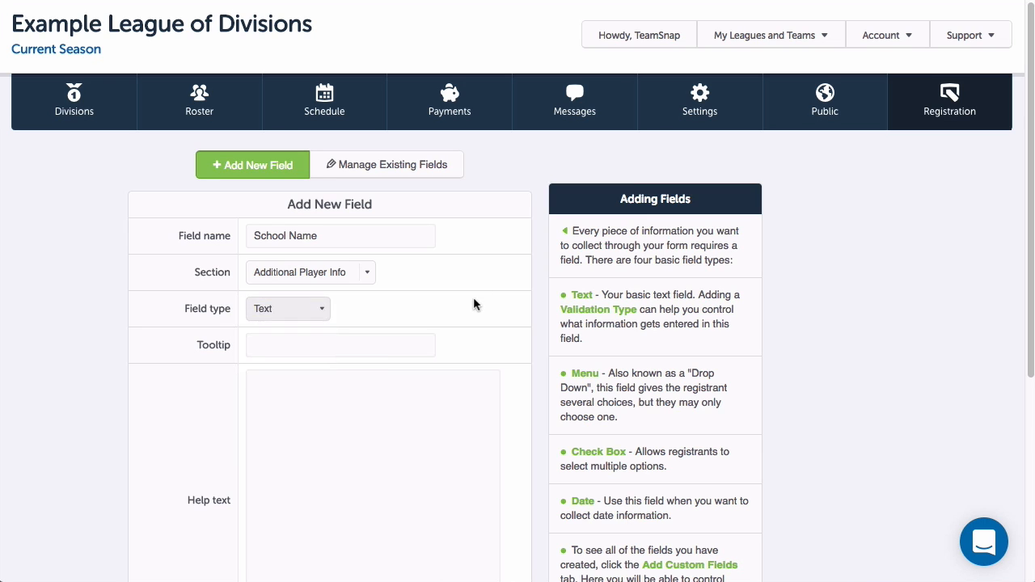
Step: Enter "Enter participants school" as the tooltip of the School Name field
click(389, 350)
text(Ente)
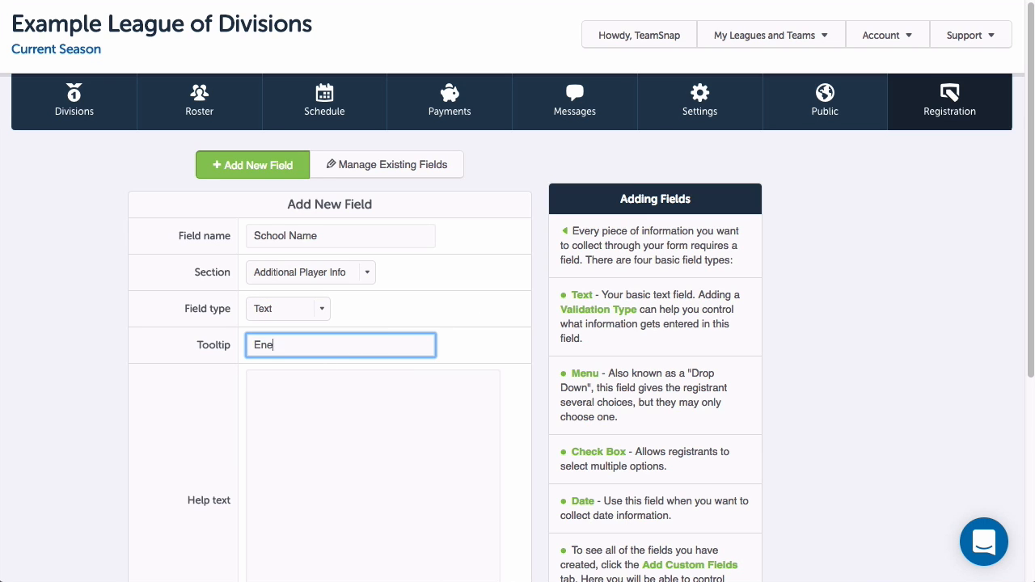
text(r)
key(BackSpace)
key(BackSpace)
text(ter participants school)
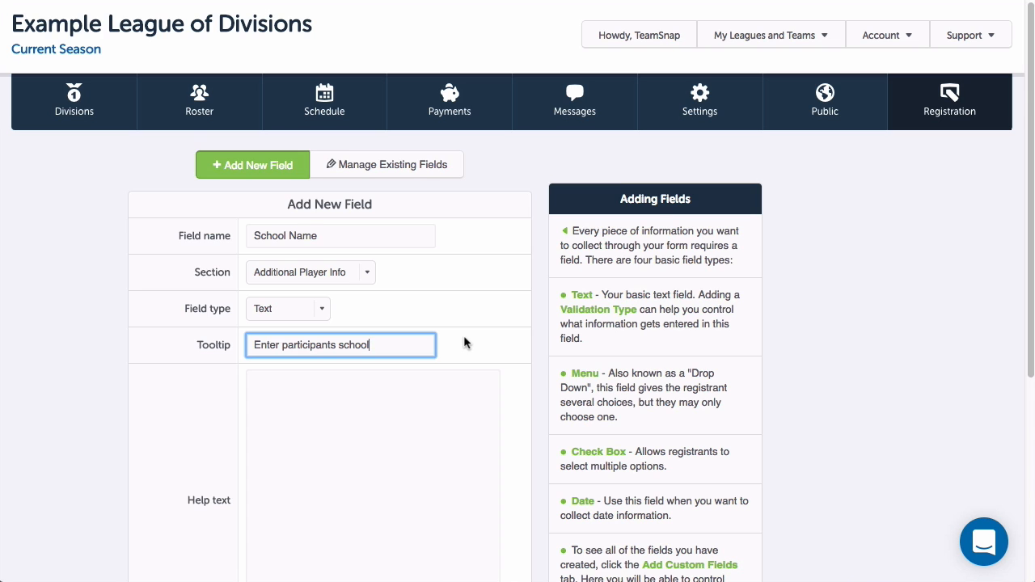
Step: Mark the School Name field's data as private to league officials, leaving the help text and validation type empty
scroll(464, 342, down, 2)
scroll(464, 342, down, 1)
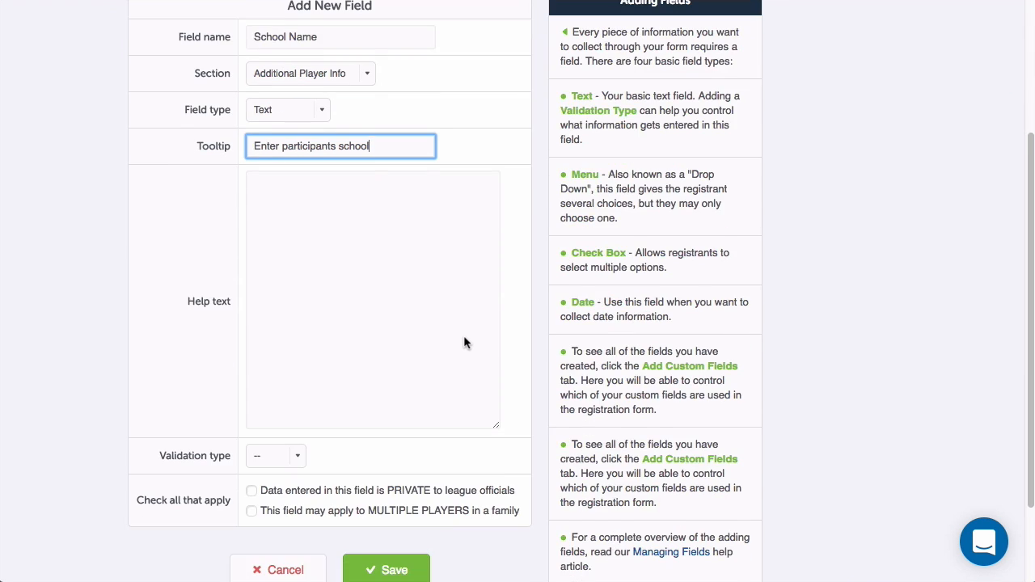
click(366, 299)
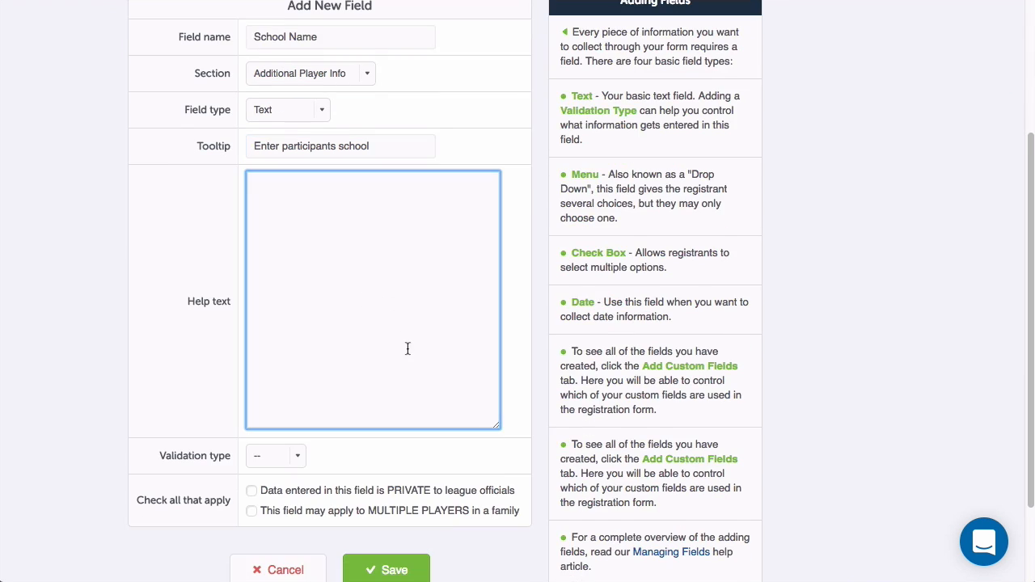
click(296, 457)
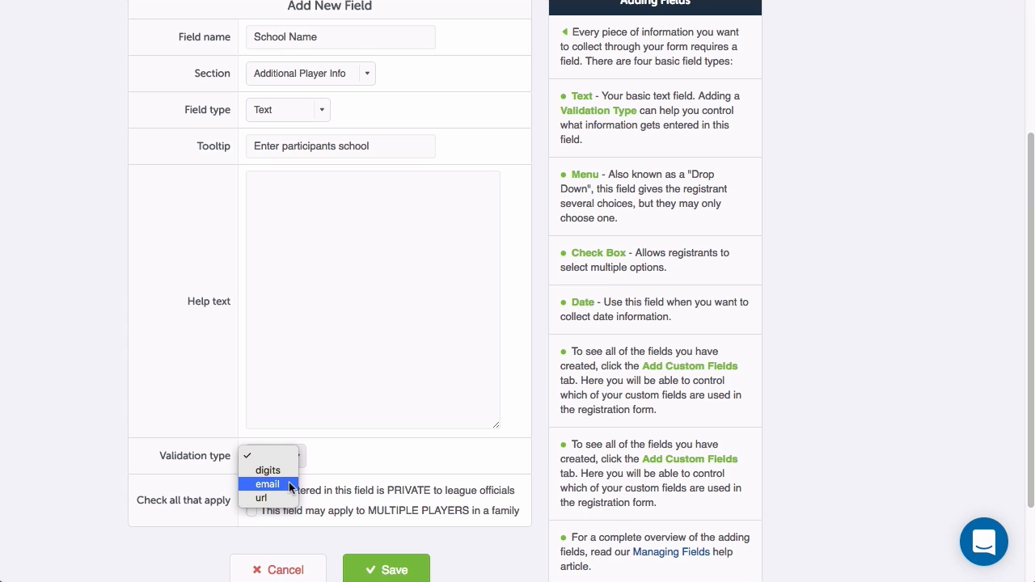
click(436, 459)
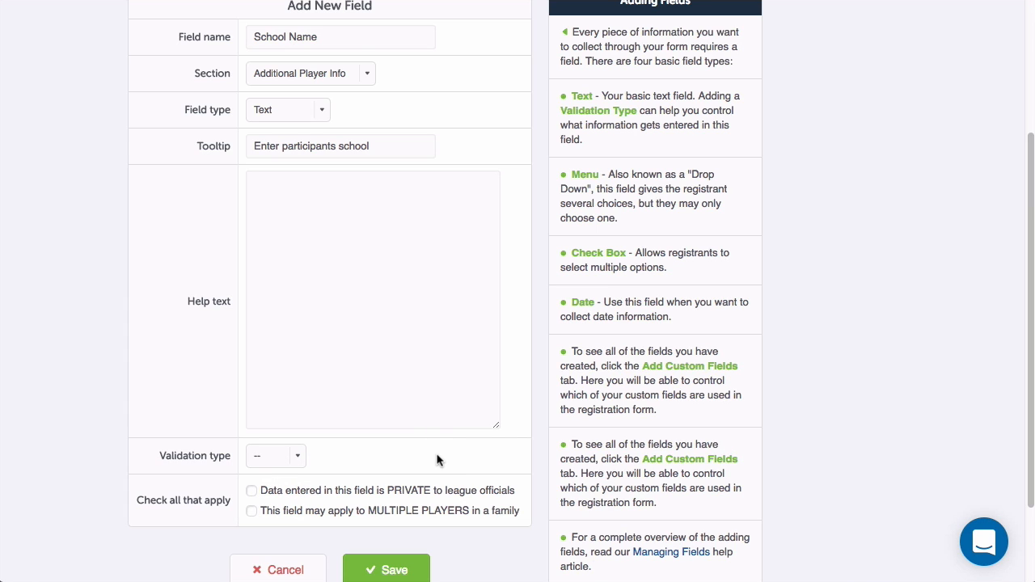
click(252, 492)
scroll(349, 502, down, 1)
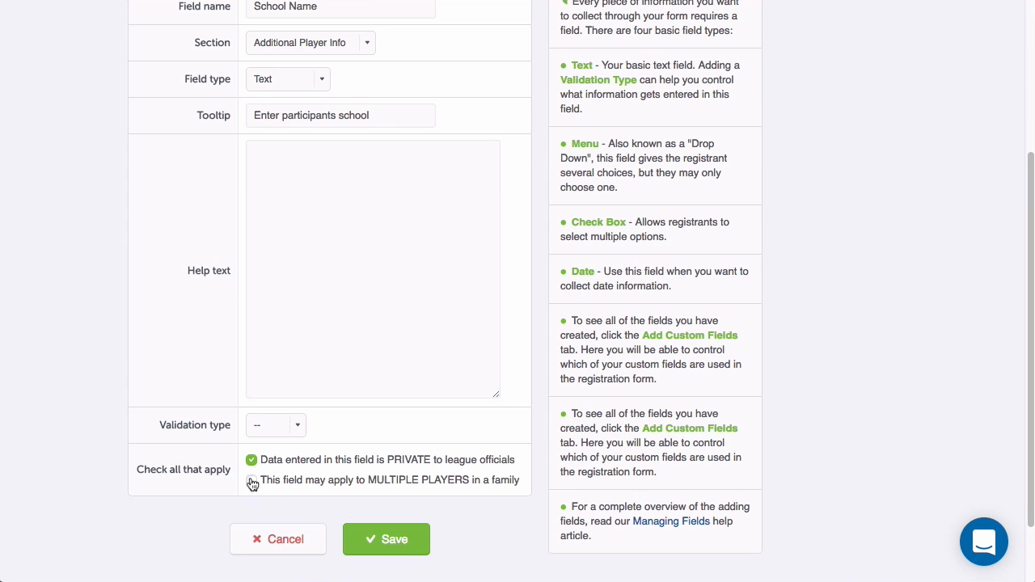
Step: Save the School Name field and start another custom form field named "Grade" with field type Menu
click(371, 539)
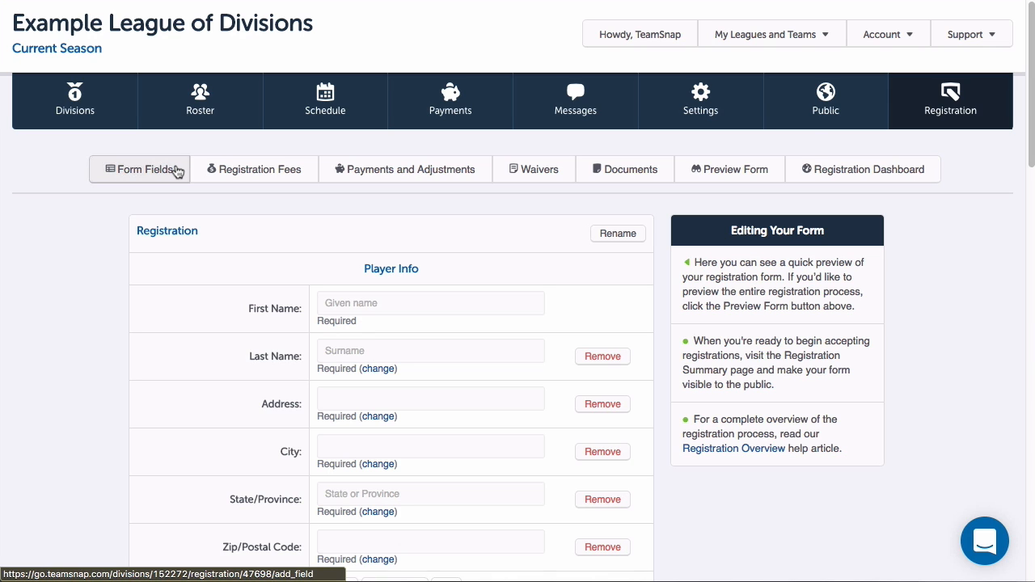
click(175, 172)
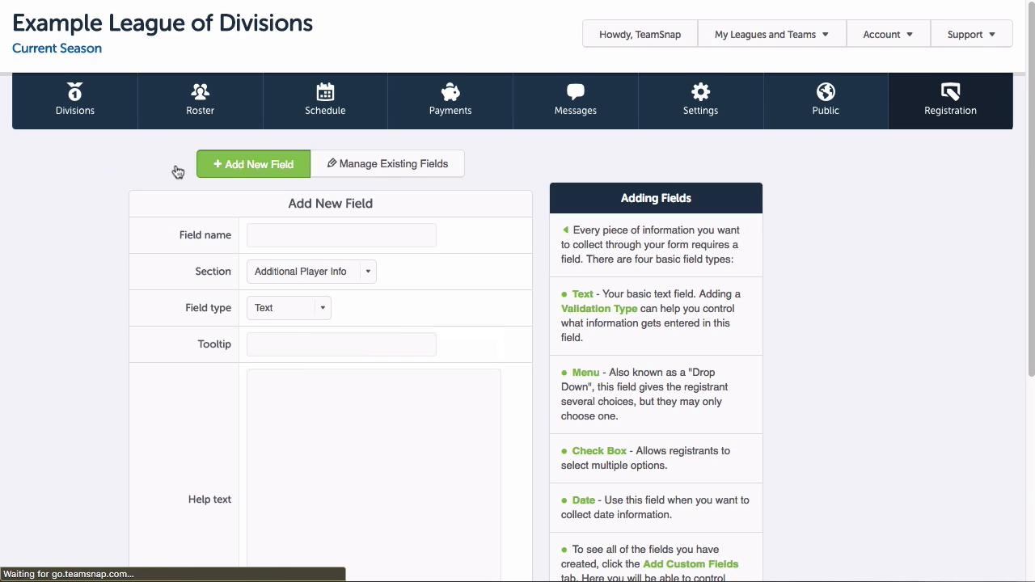
click(269, 235)
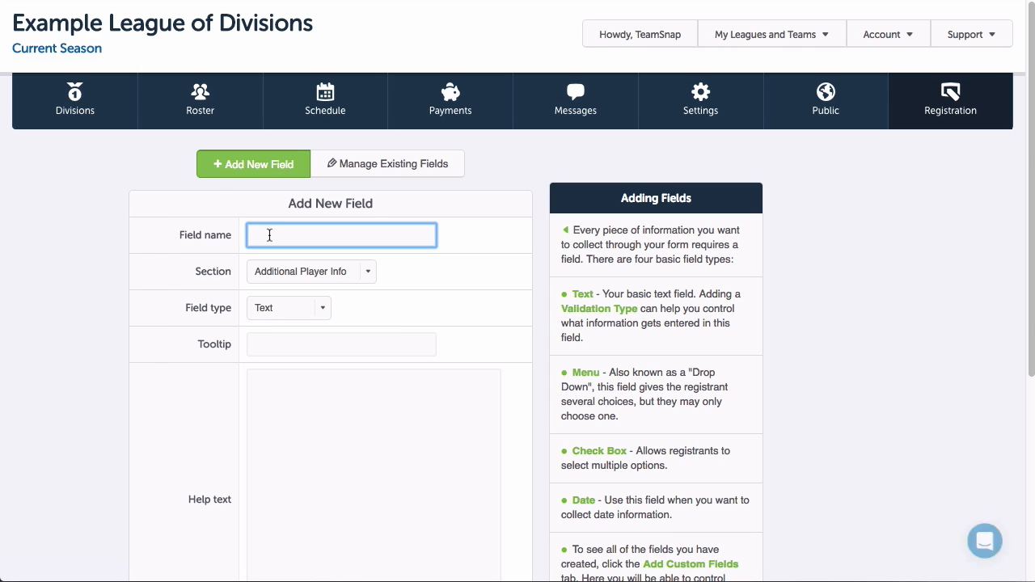
text(Grade)
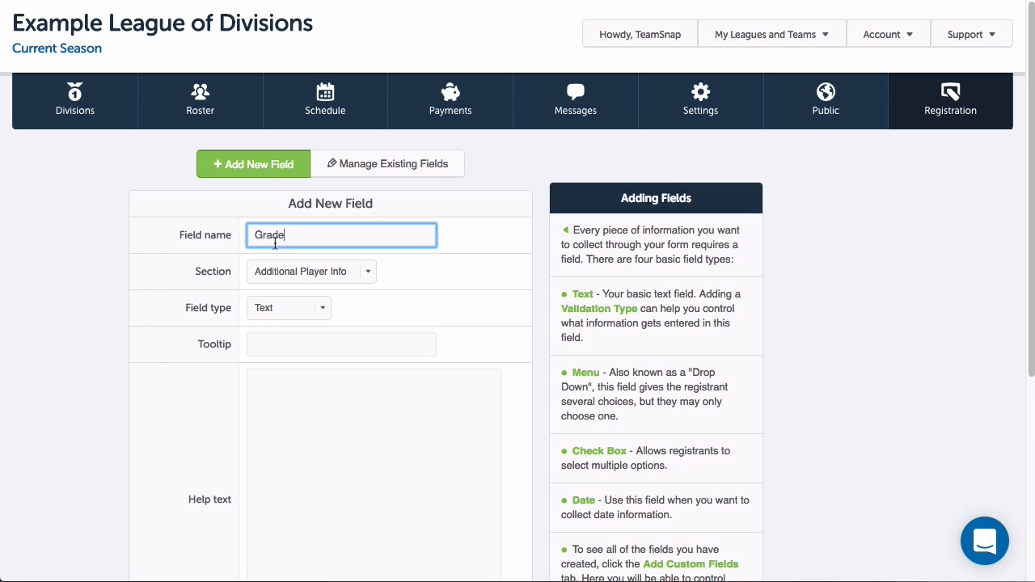
click(316, 308)
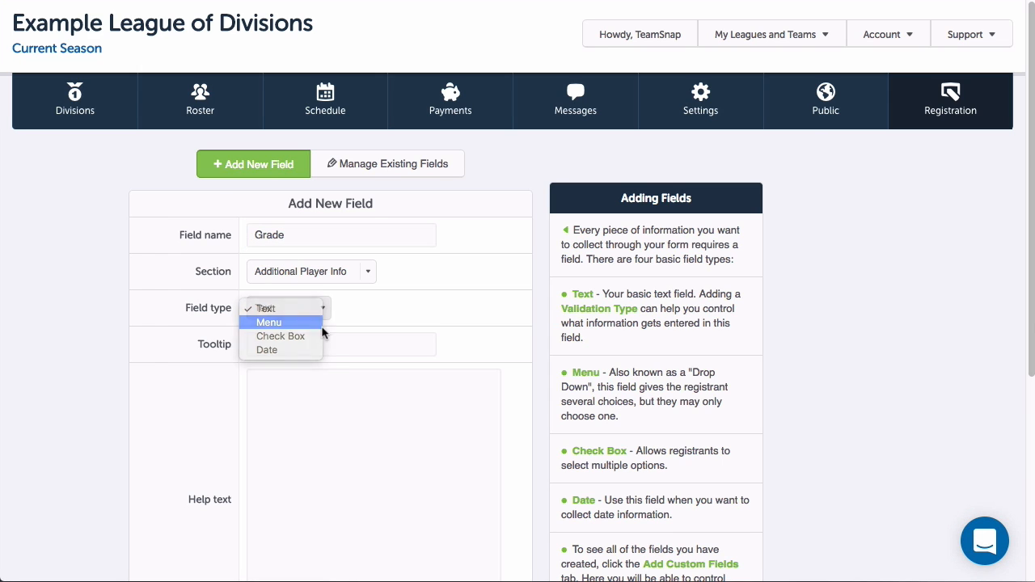
click(321, 323)
Step: List Pre-K, K and 1st through 12th on separate lines as the Grade field's valid options
click(320, 338)
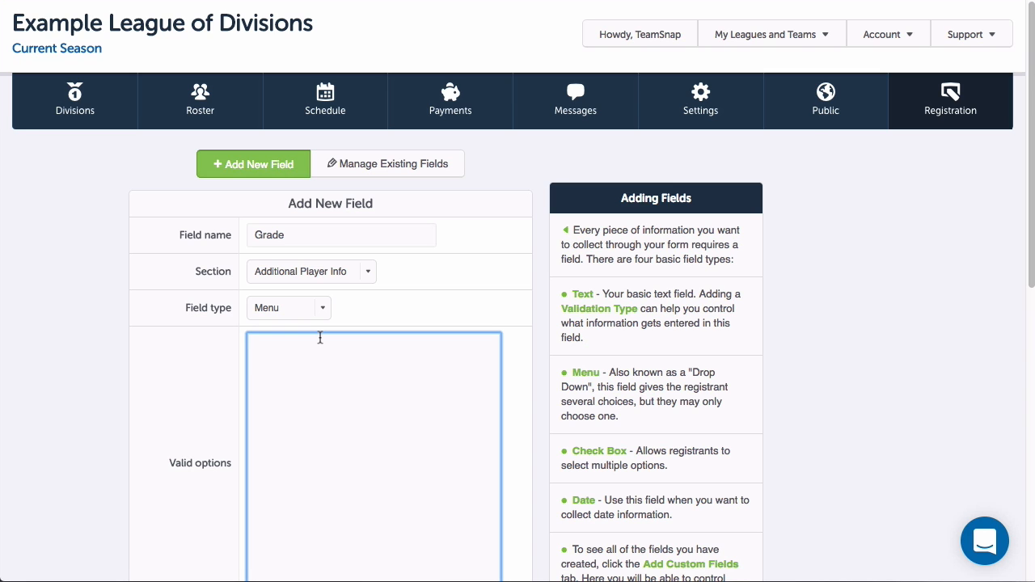
text(Pre-K)
key(Return)
text(K)
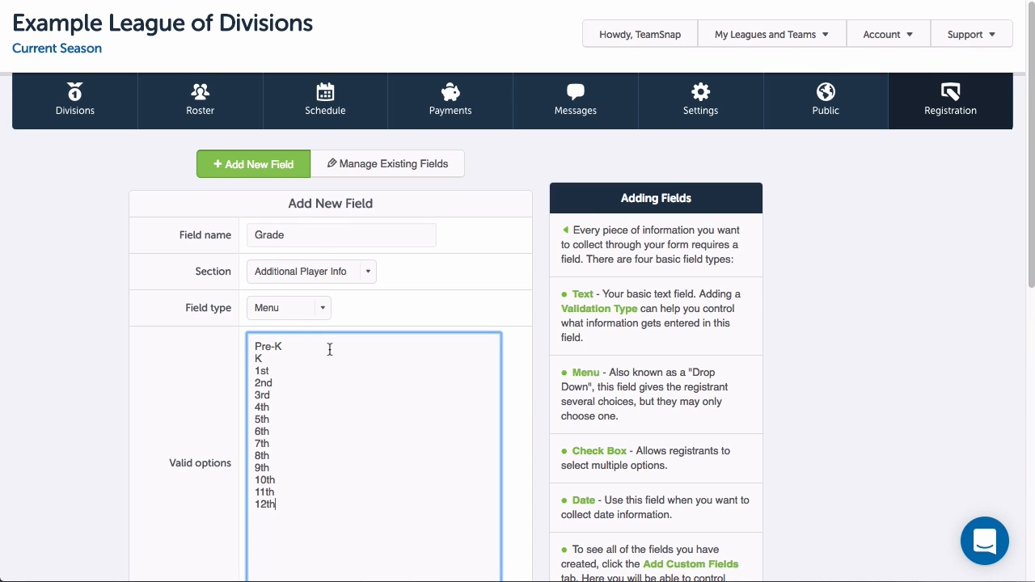
Step: Enter "Enter participant's grade level" as the Grade field's tooltip and save the field
scroll(329, 350, down, 5)
click(347, 315)
text(Enter particp)
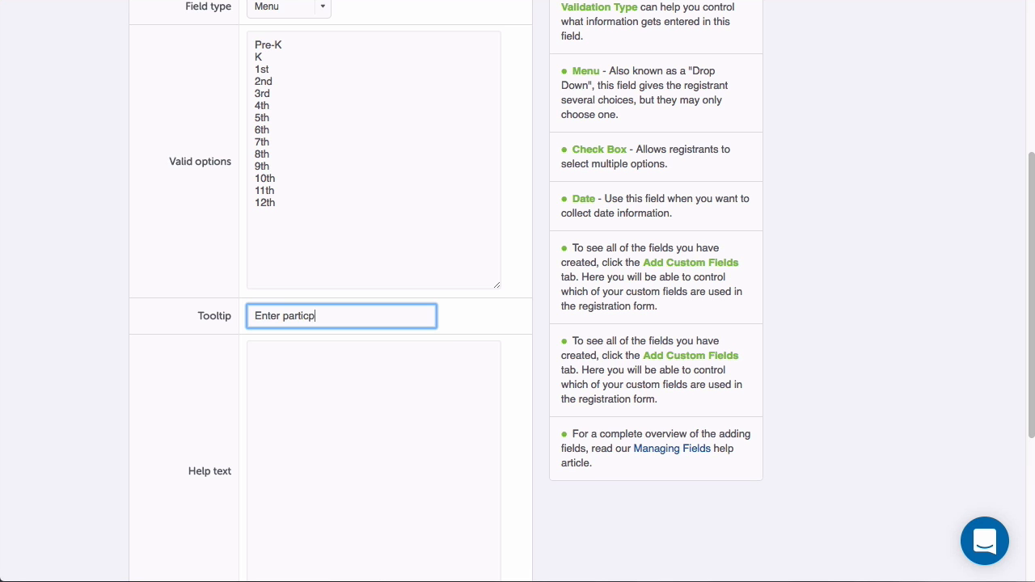
key(BackSpace)
text(ipant's grade level)
scroll(346, 393, down, 3)
click(347, 491)
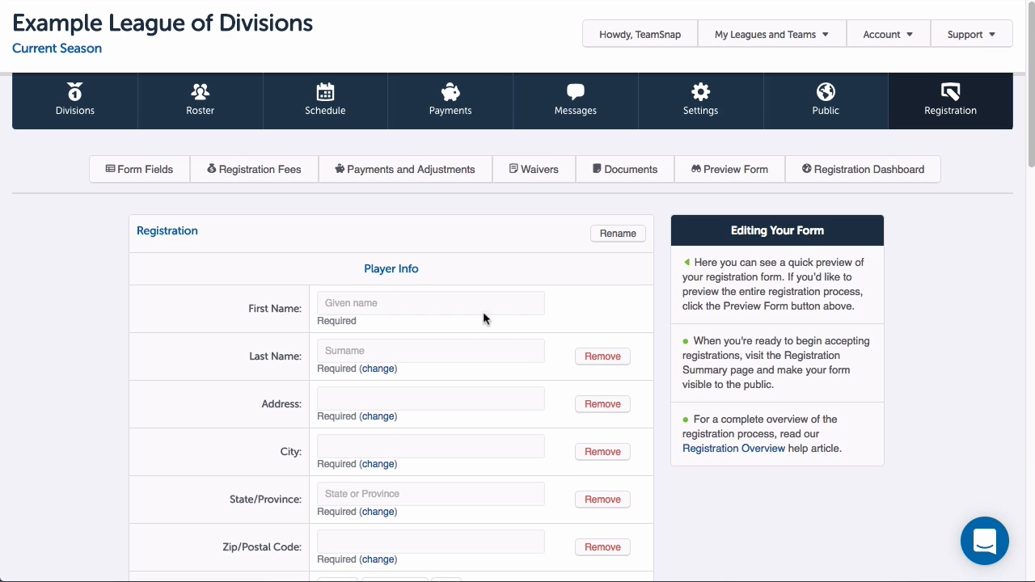
Step: Switch the Grade, Shorts Size and School Name custom fields off and back on among the existing form fields
click(171, 173)
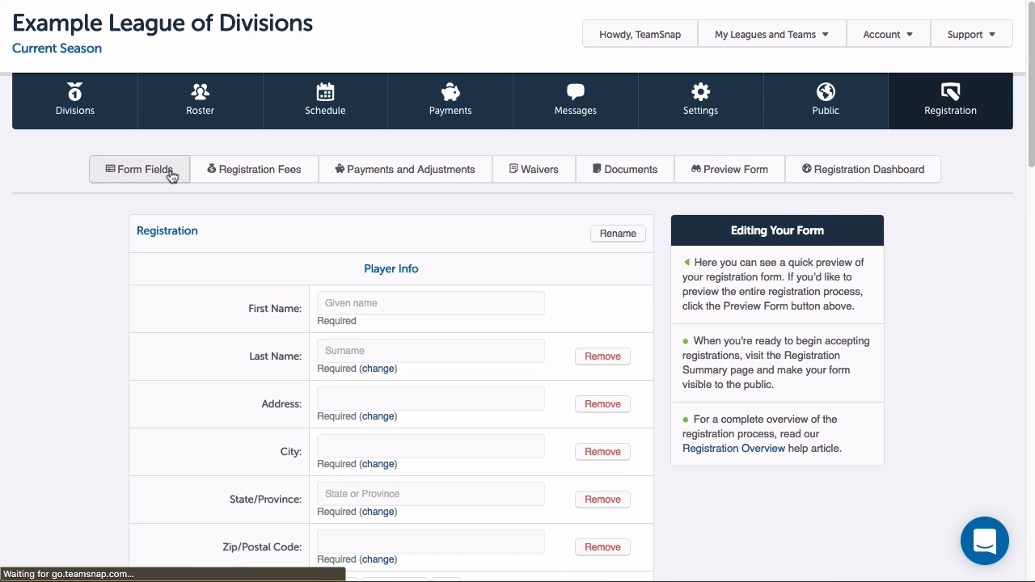
click(388, 165)
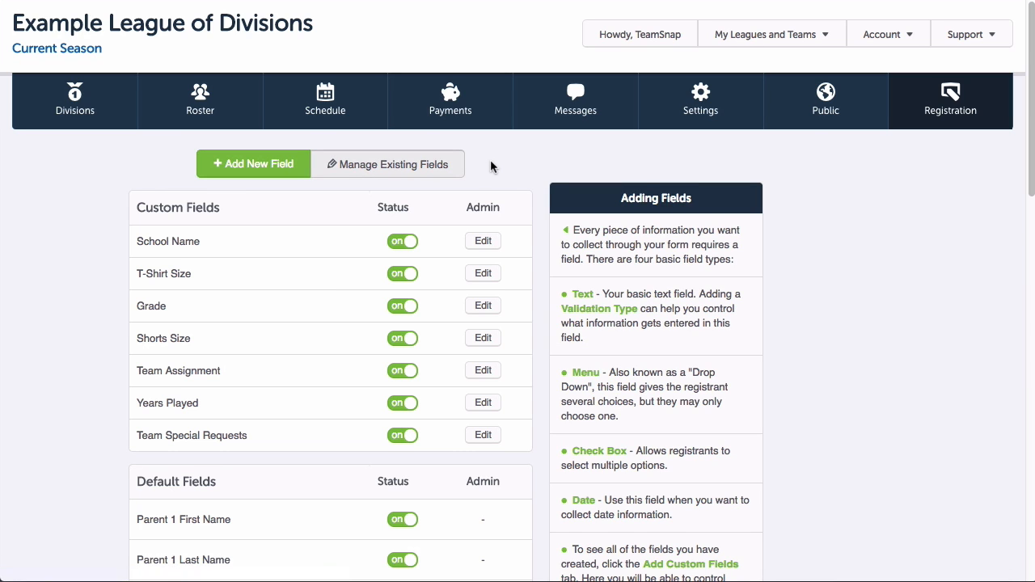
click(404, 307)
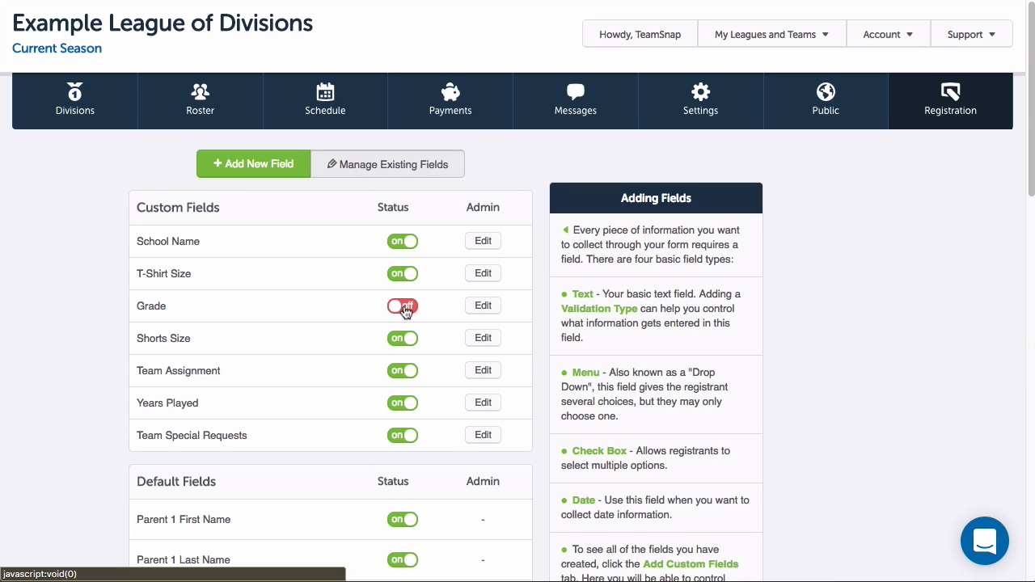
click(404, 309)
click(408, 342)
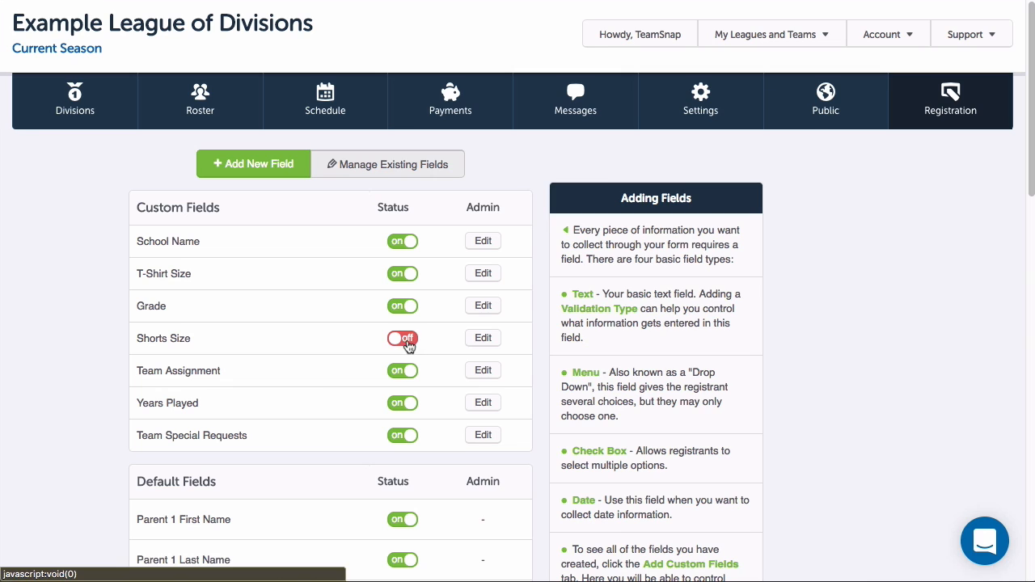
click(407, 341)
click(409, 243)
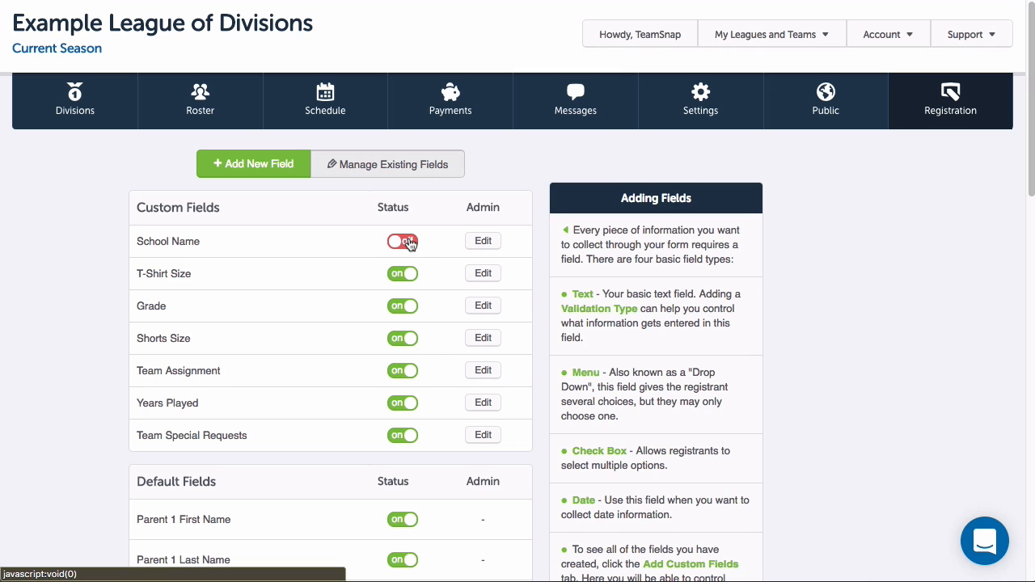
click(409, 243)
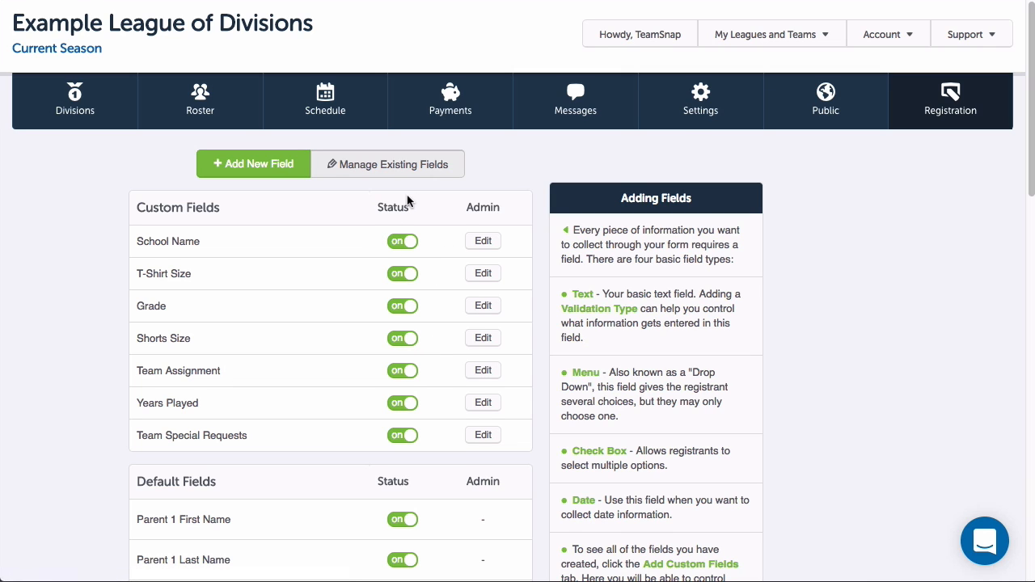
Step: Reorder the custom player fields in the league-wide settings: School Name, T-Shirt Size, Grade, Shorts Size, Team Assignment, Years Played, Team Special Requests
click(700, 105)
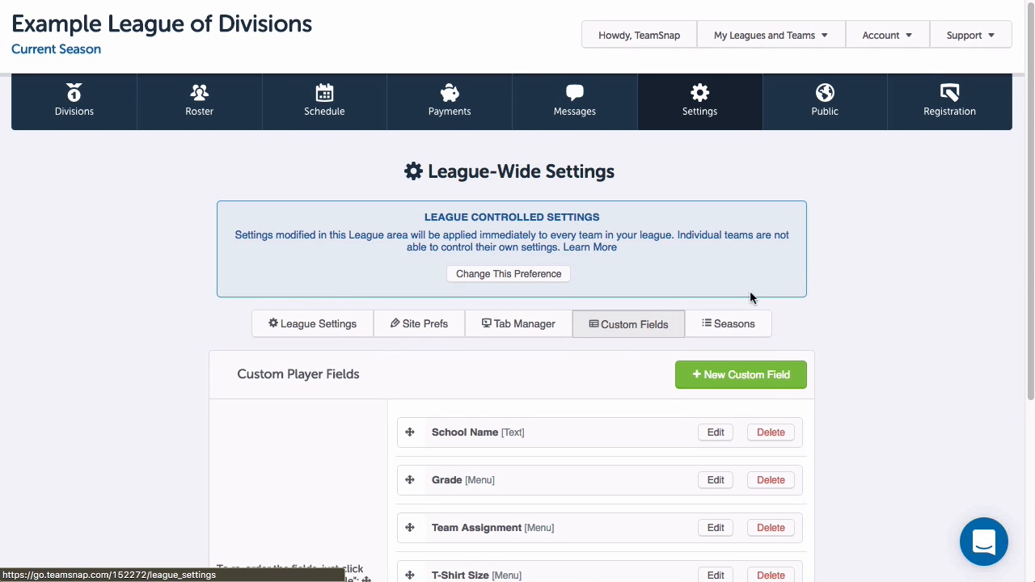
scroll(825, 283, down, 3)
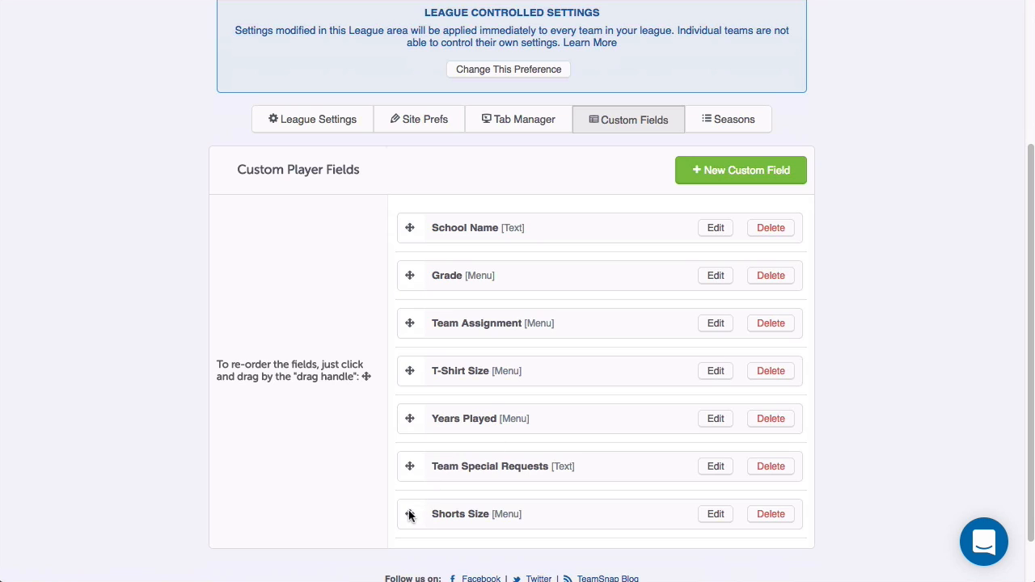
drag(409, 515, 425, 407)
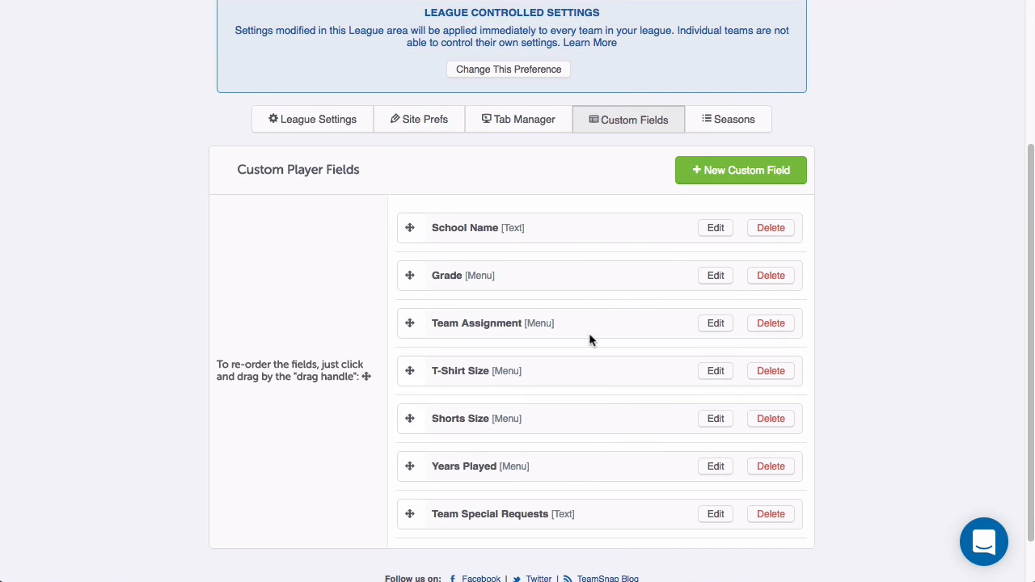
drag(410, 323, 421, 416)
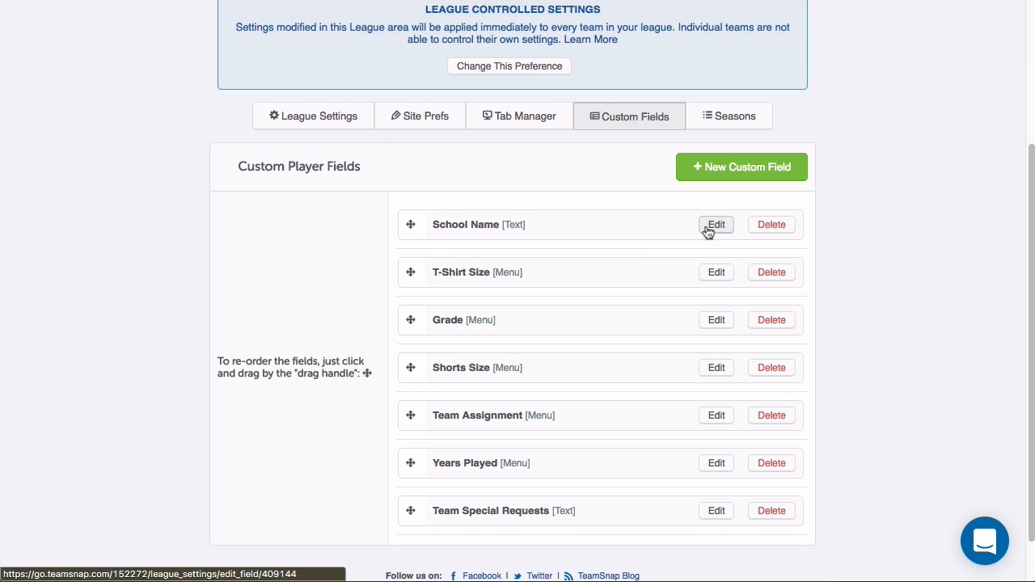
Step: Review the School Name custom field's edit settings and leave them without saving changes
click(709, 232)
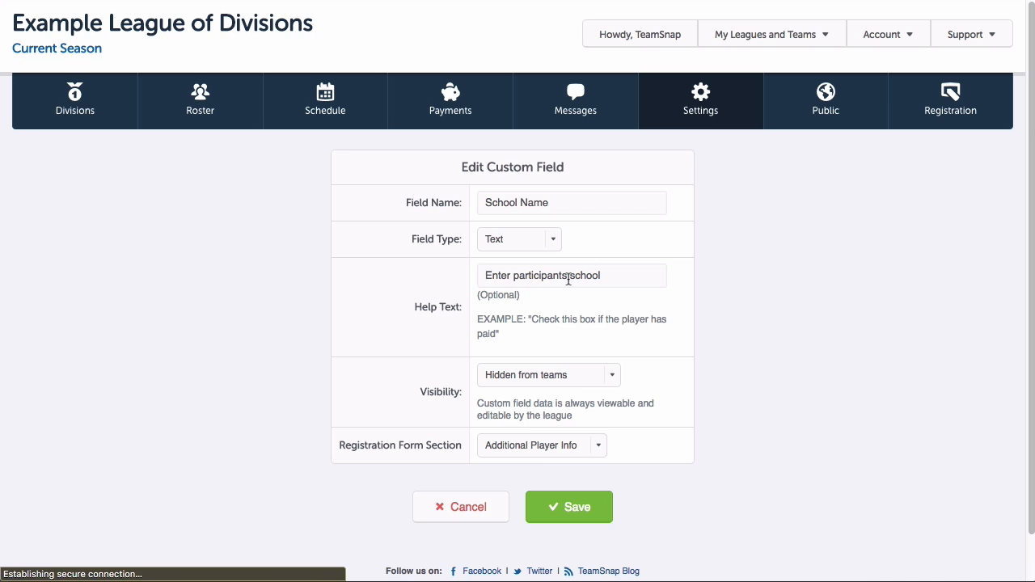
click(433, 518)
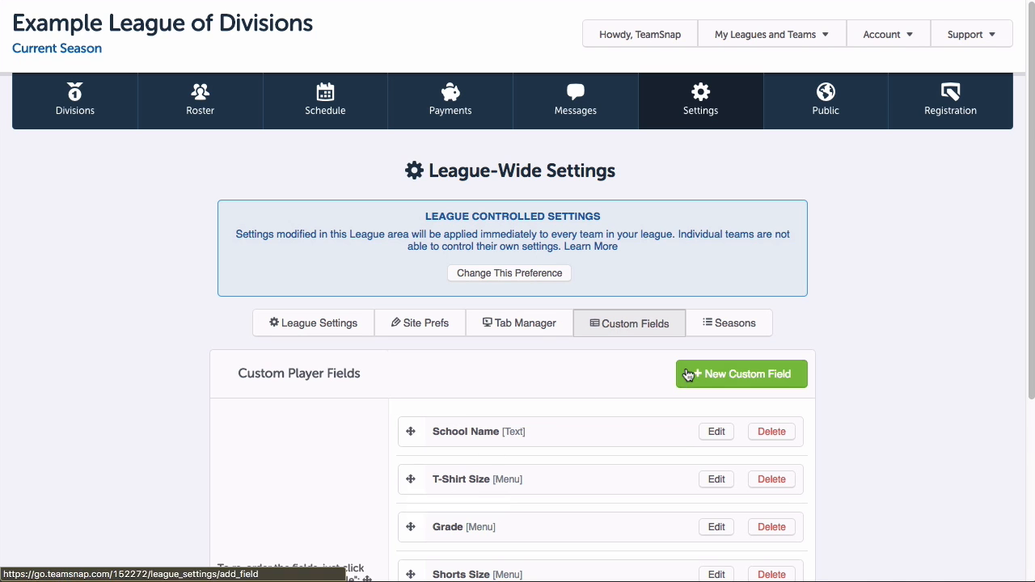
Step: Add a custom player field named "School" with field type Menu and the options Estes, Adams, McLoughlin
click(711, 374)
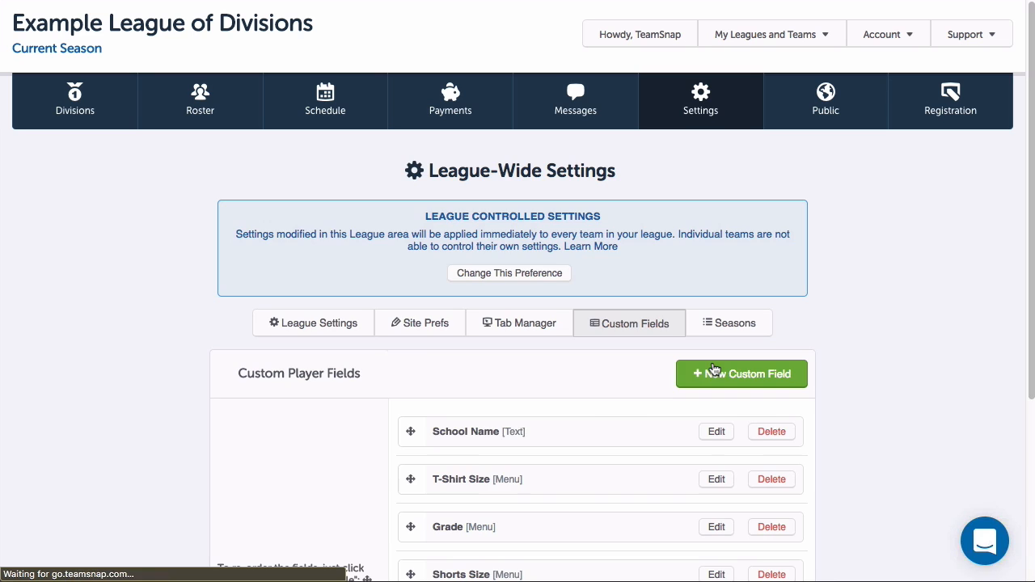
click(604, 203)
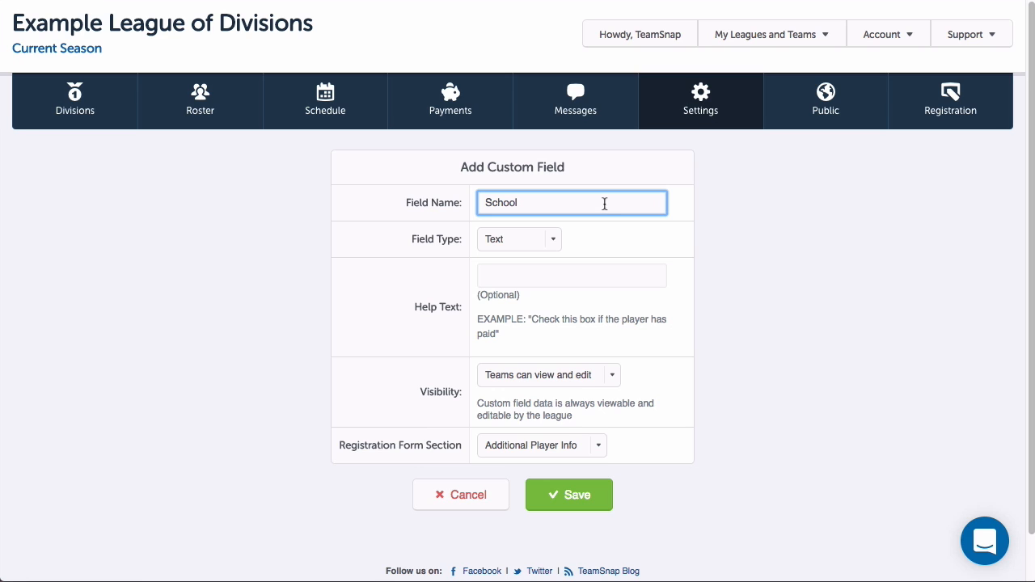
click(545, 242)
click(543, 254)
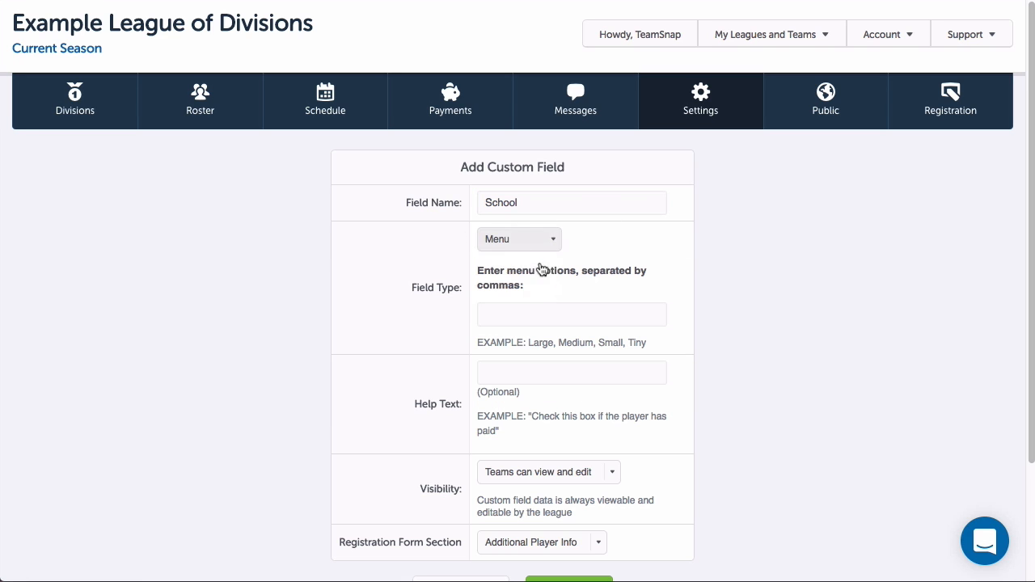
click(522, 314)
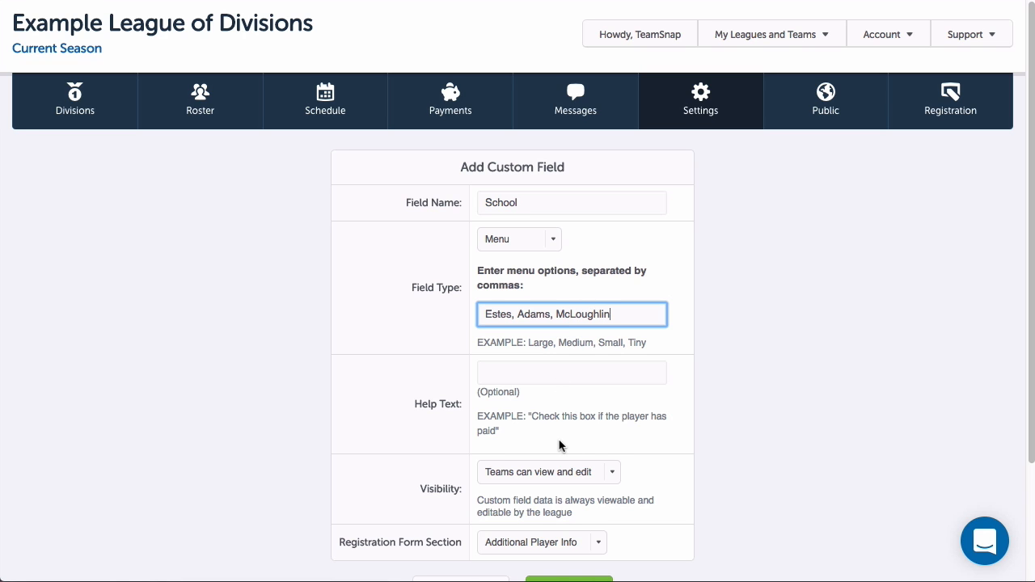
scroll(582, 481, down, 3)
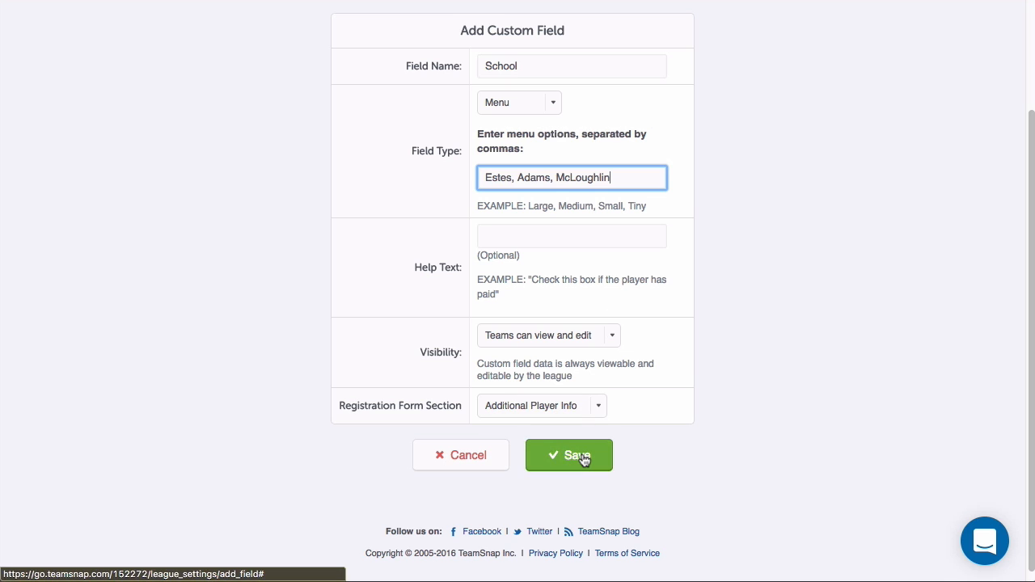
click(583, 458)
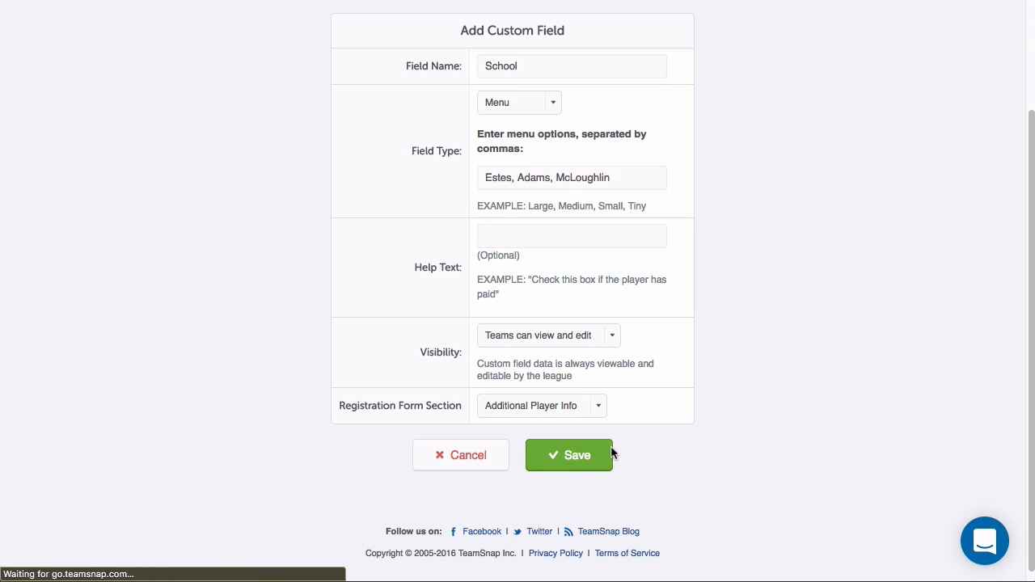
Step: Return to the registration form and review its fields from Player Info through Additional Player Info
click(812, 248)
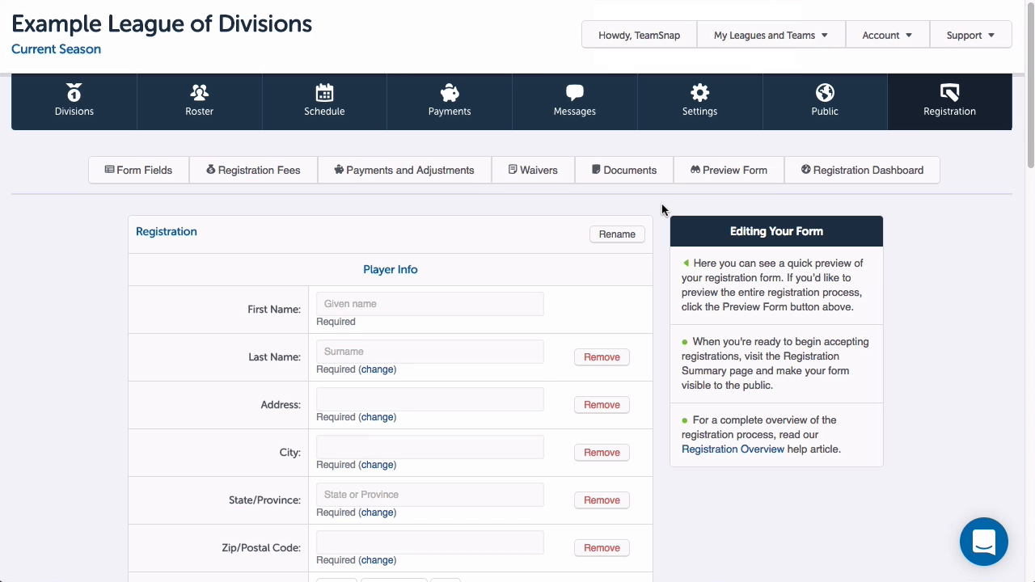
scroll(662, 203, down, 10)
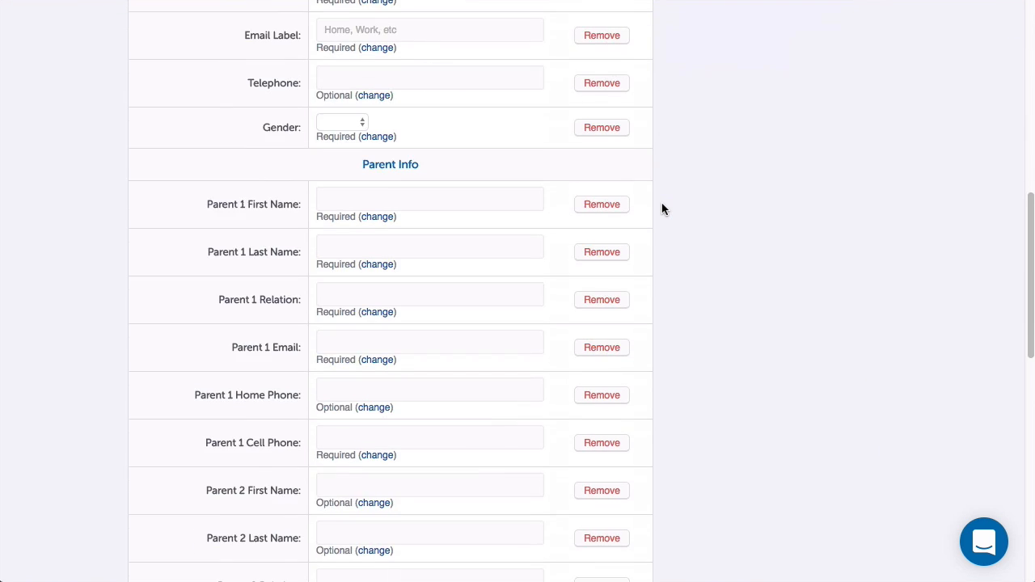
scroll(662, 208, down, 10)
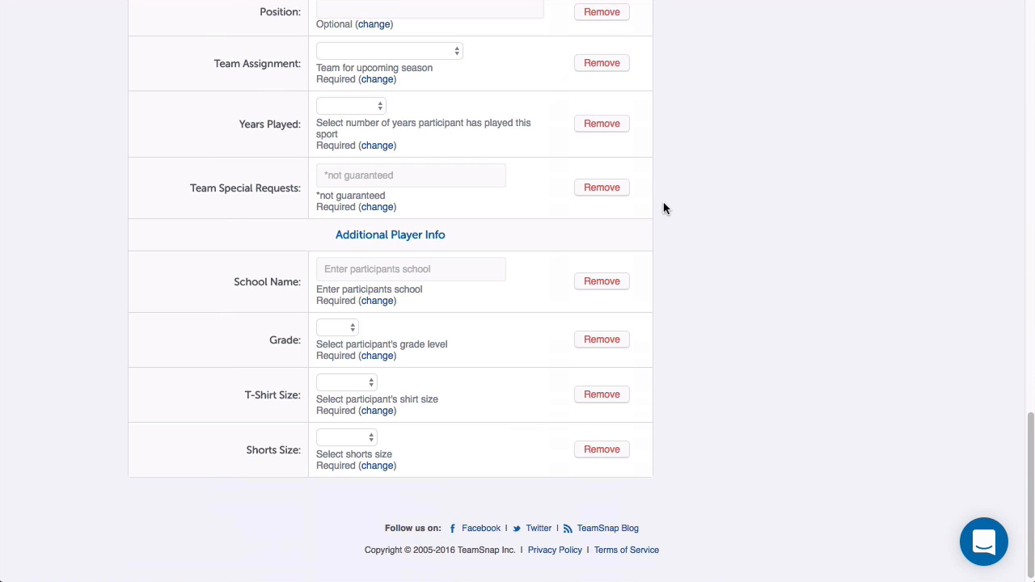
scroll(713, 194, up, 12)
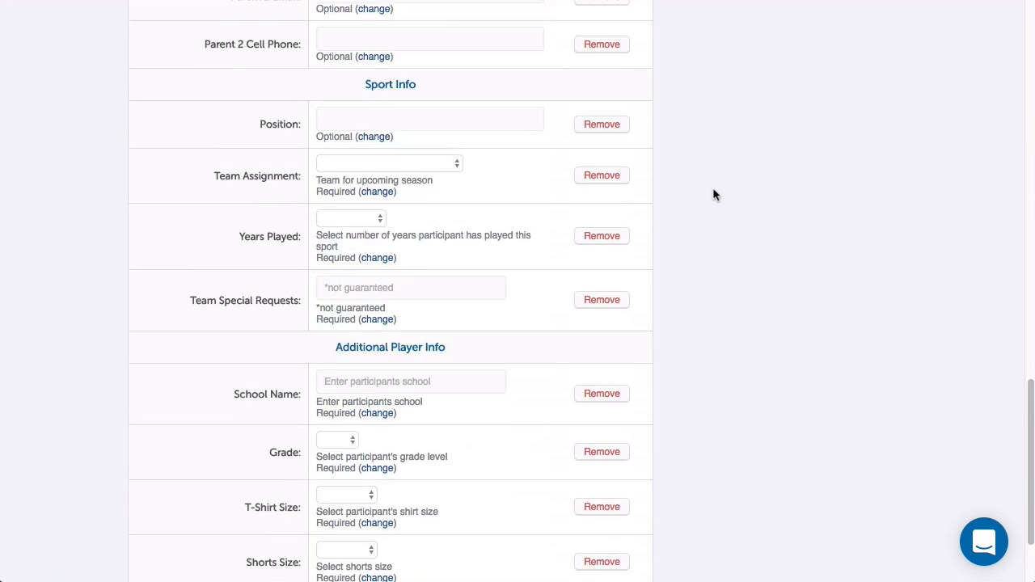
scroll(716, 196, up, 7)
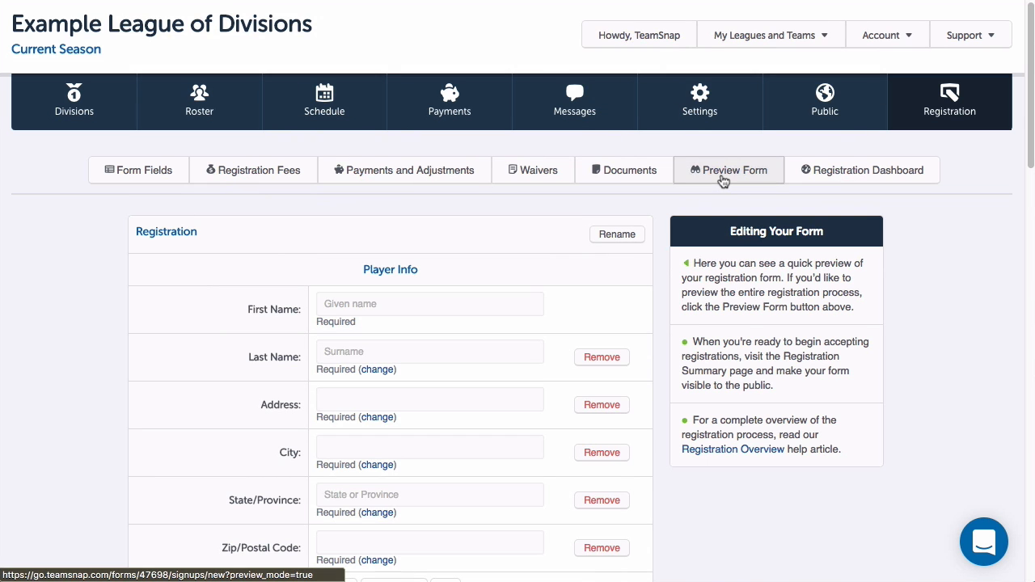
Step: Preview the registration form as a registrant sees it and examine the participant and parent info sections
click(722, 174)
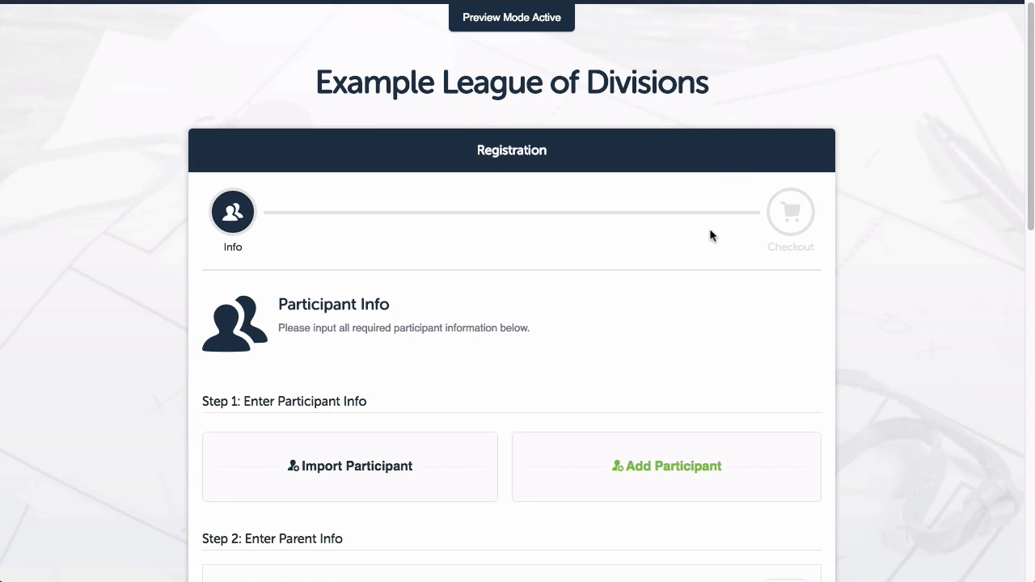
scroll(709, 235, down, 3)
scroll(712, 238, down, 2)
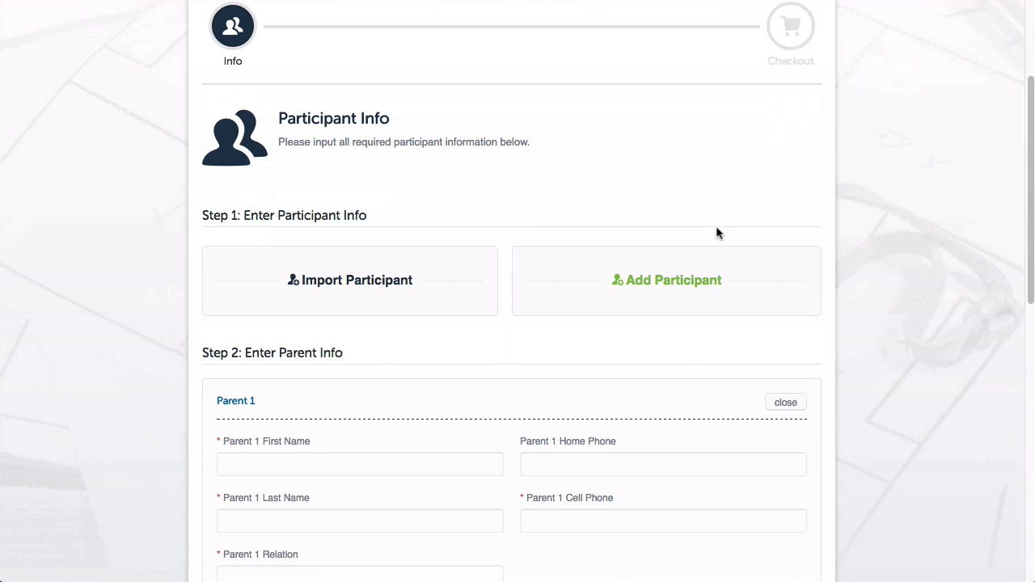
scroll(713, 250, down, 6)
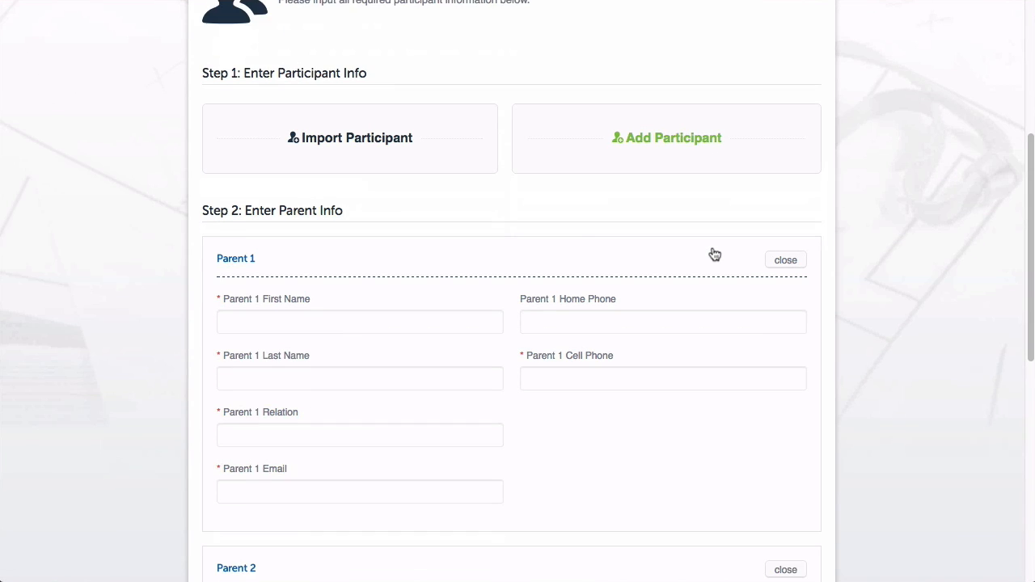
Step: Examine the Parent 1 and Parent 2 sections of the form preview, and open a new participant's entry fields
scroll(713, 254, down, 10)
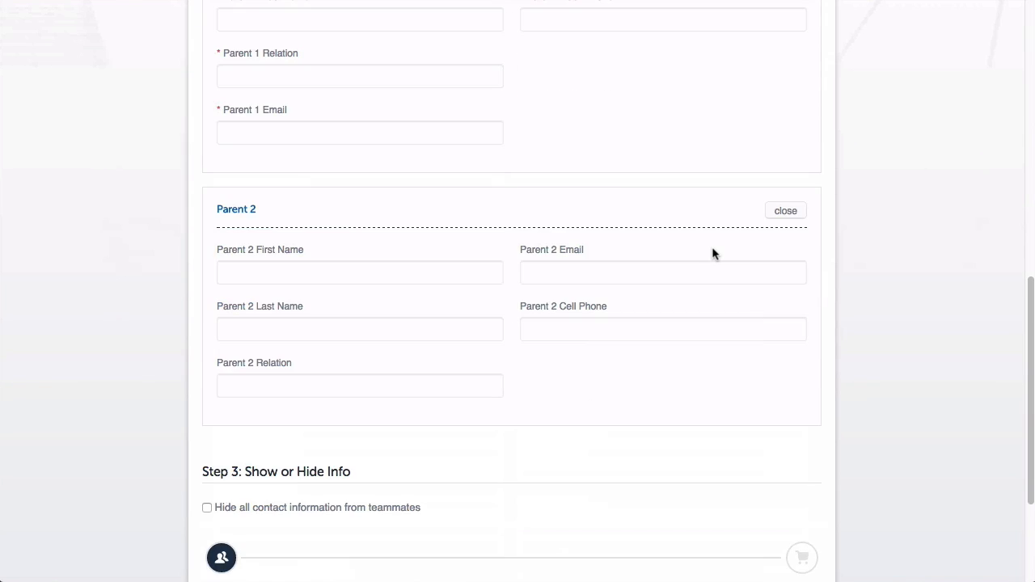
scroll(712, 252, up, 13)
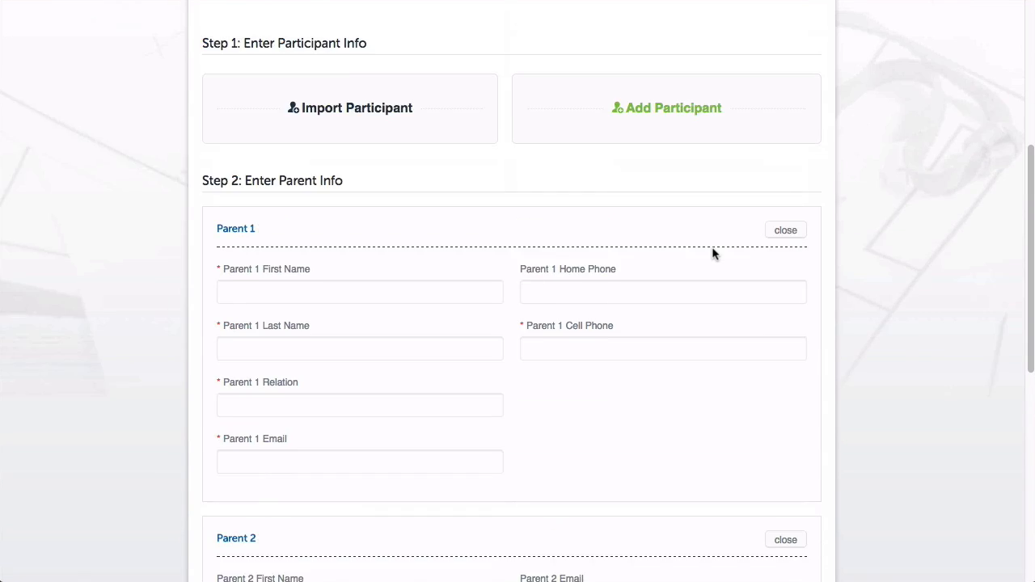
click(700, 205)
scroll(799, 257, down, 7)
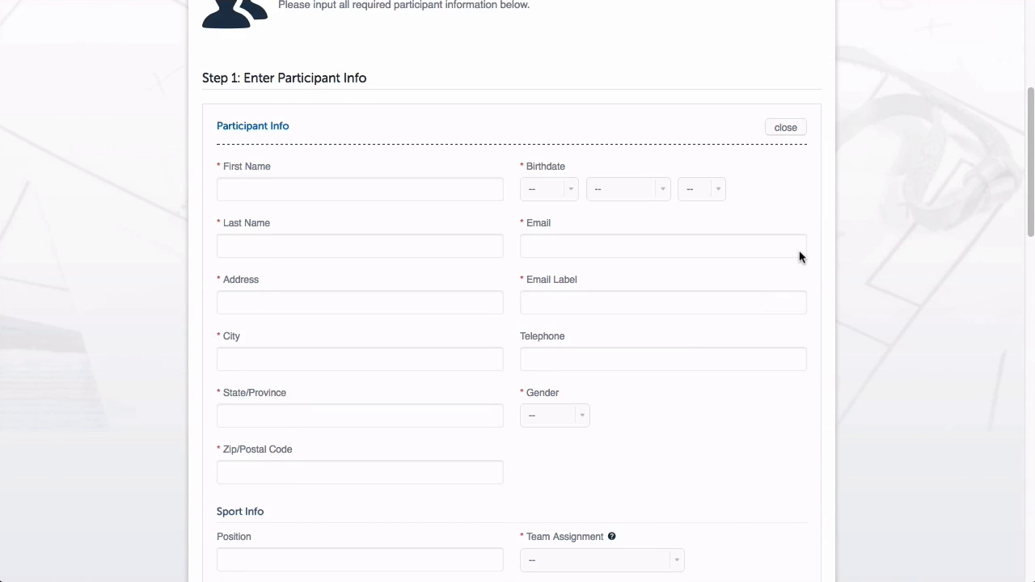
Step: Inspect the choices offered by the Years Played, Grade and T-Shirt Size fields in the participant preview
click(296, 365)
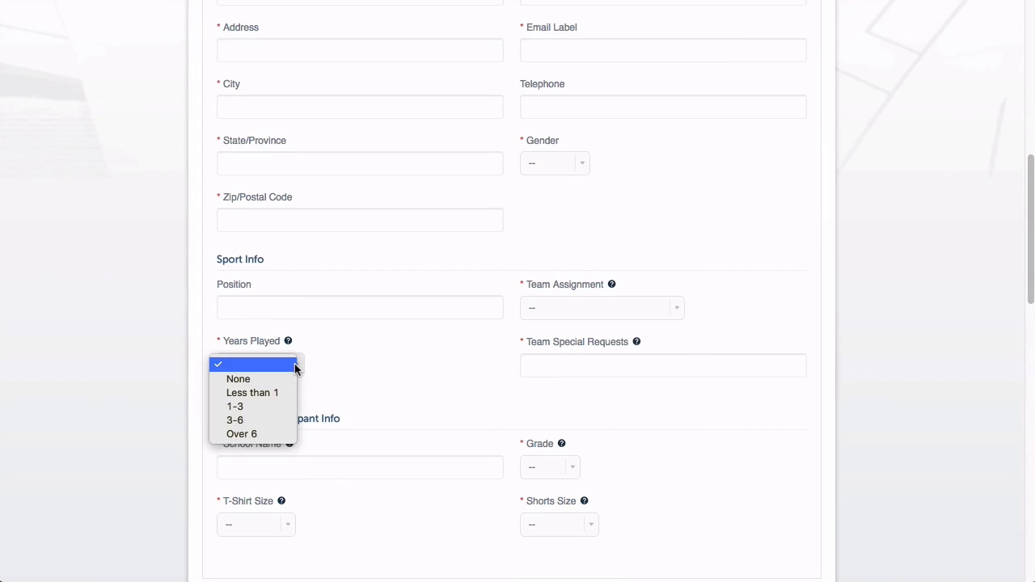
scroll(455, 344, down, 2)
click(566, 383)
click(566, 383)
click(291, 442)
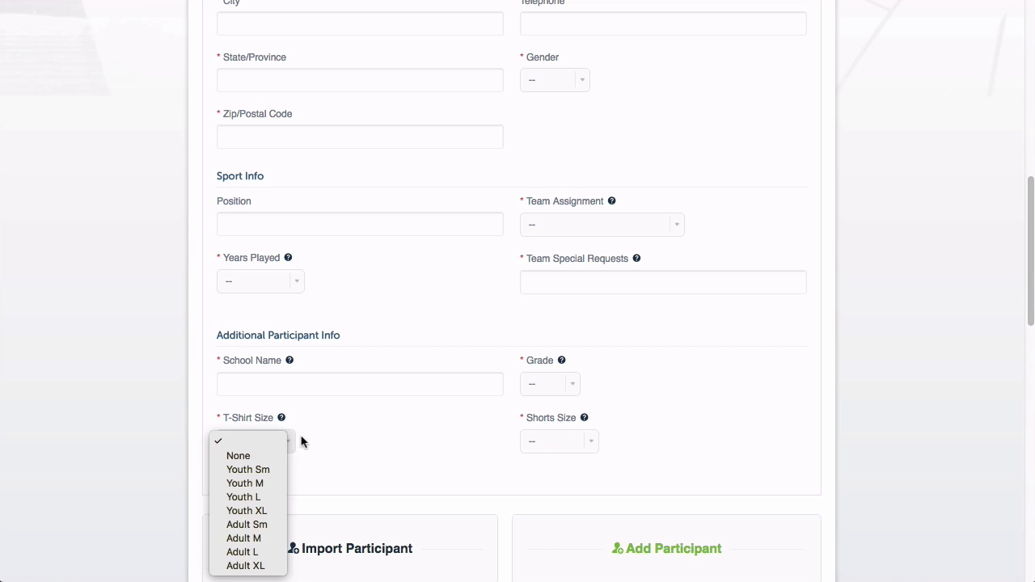
click(526, 442)
click(492, 436)
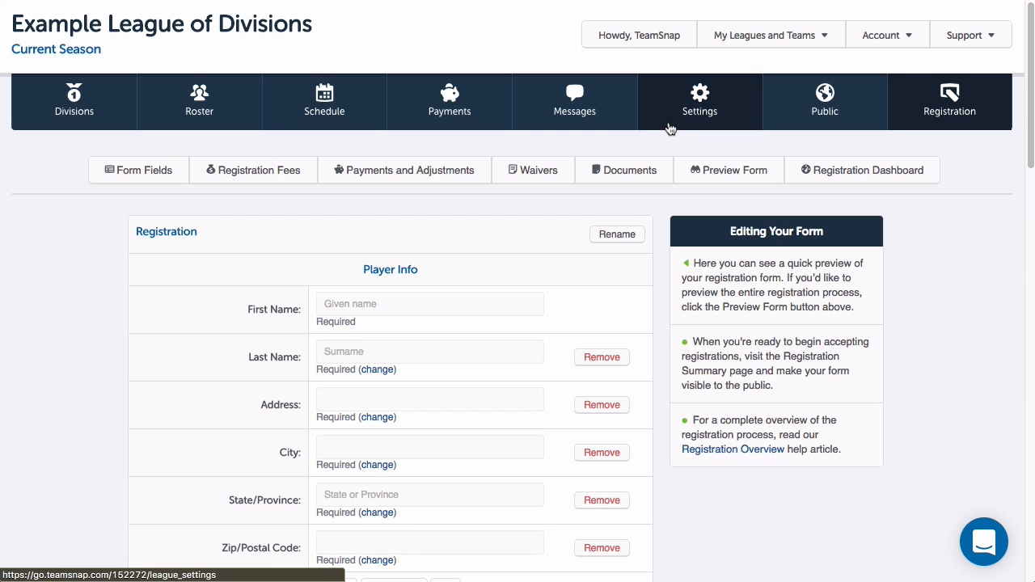
Step: In the league's custom player fields, move the Grade field below T-Shirt Size
click(670, 128)
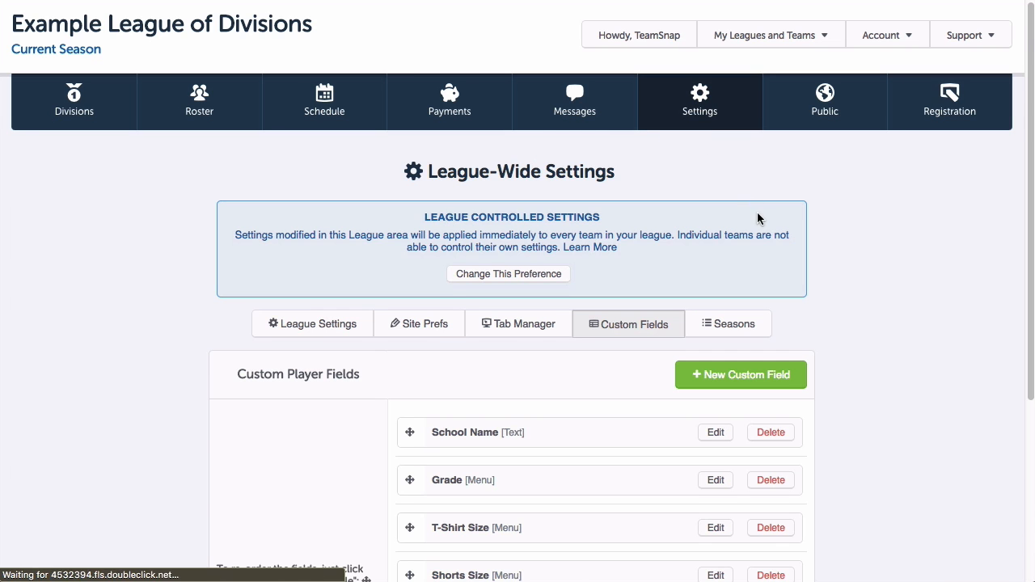
scroll(757, 216, down, 2)
drag(543, 330, 543, 352)
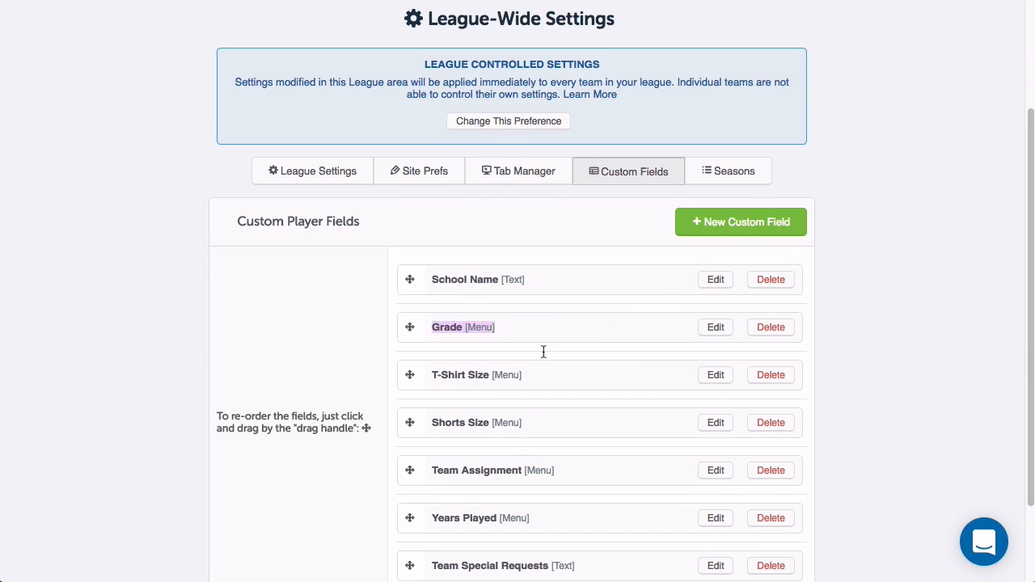
drag(411, 328, 454, 355)
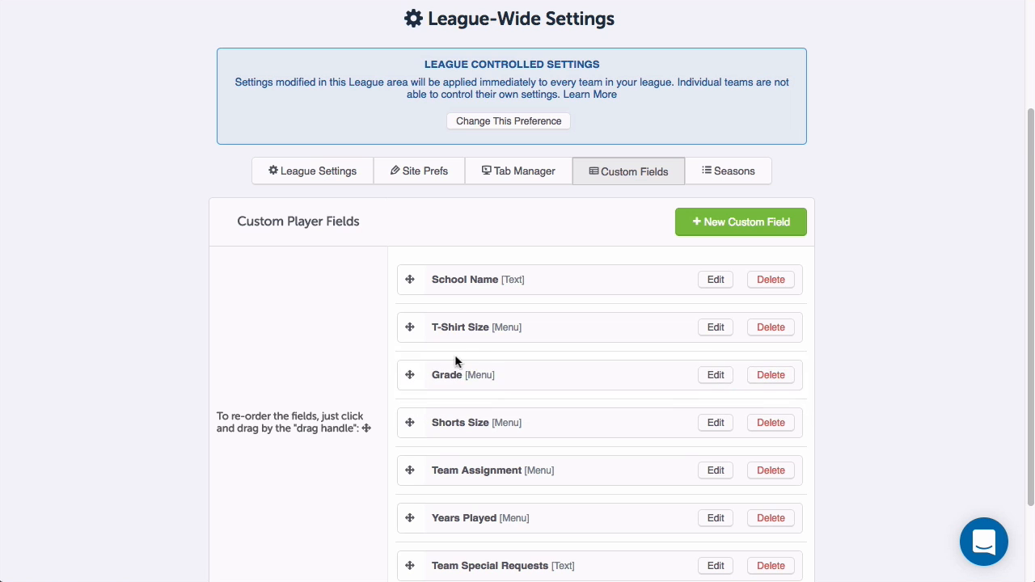
Step: Reopen the registration form's preview, add a participant, and check the order of the fields under Additional Participant Info
scroll(728, 307, up, 2)
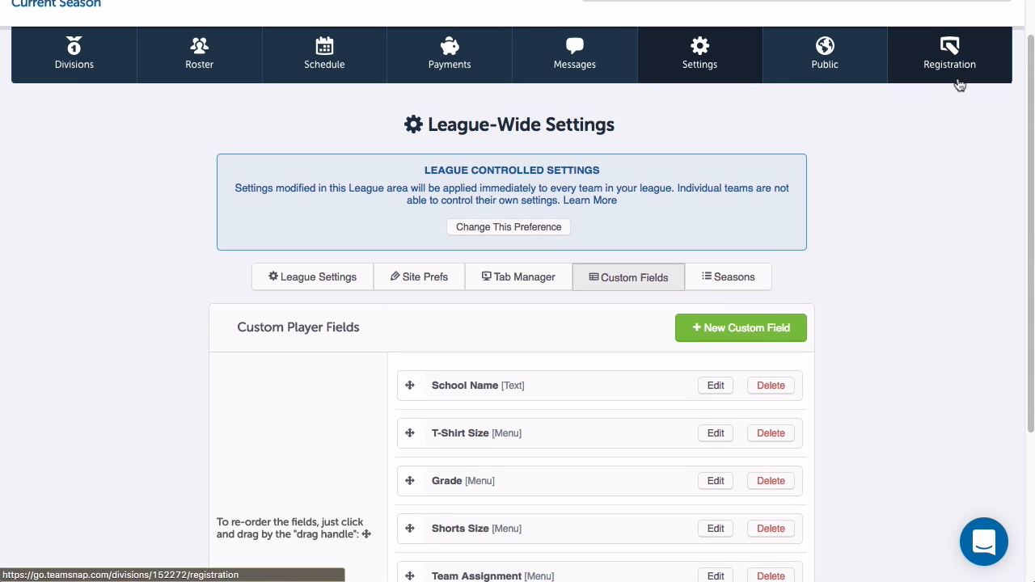
click(964, 77)
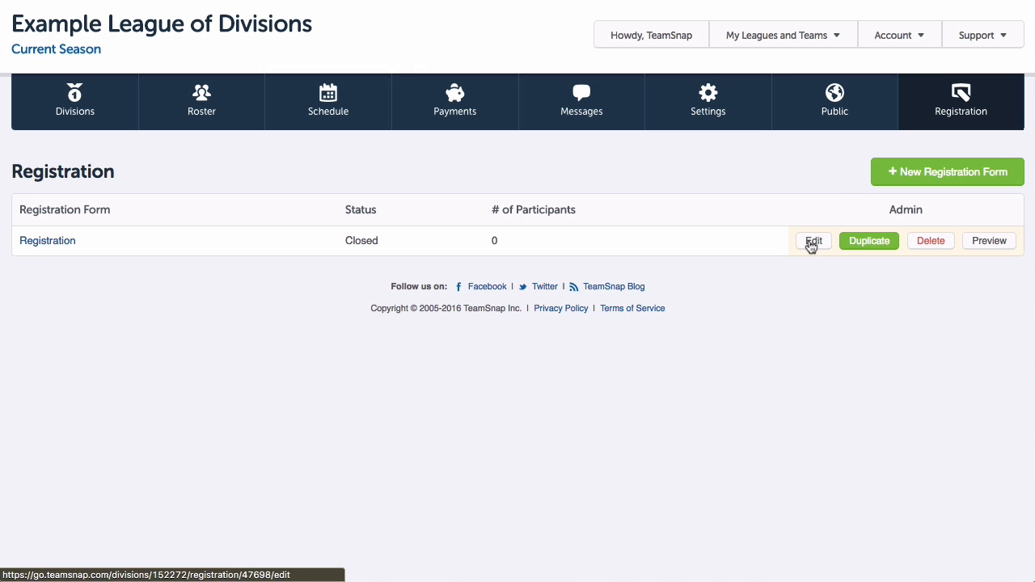
click(822, 241)
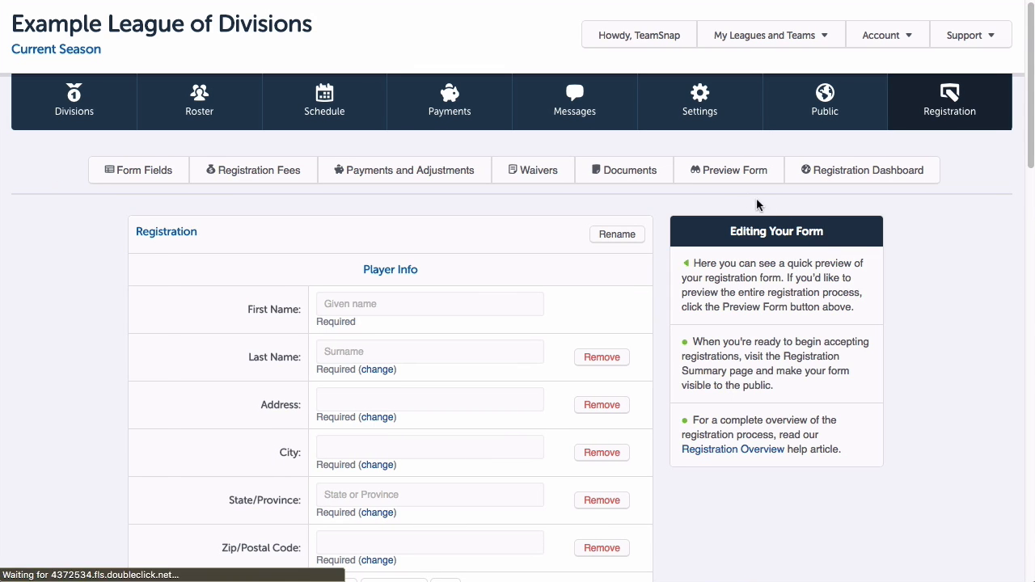
click(730, 171)
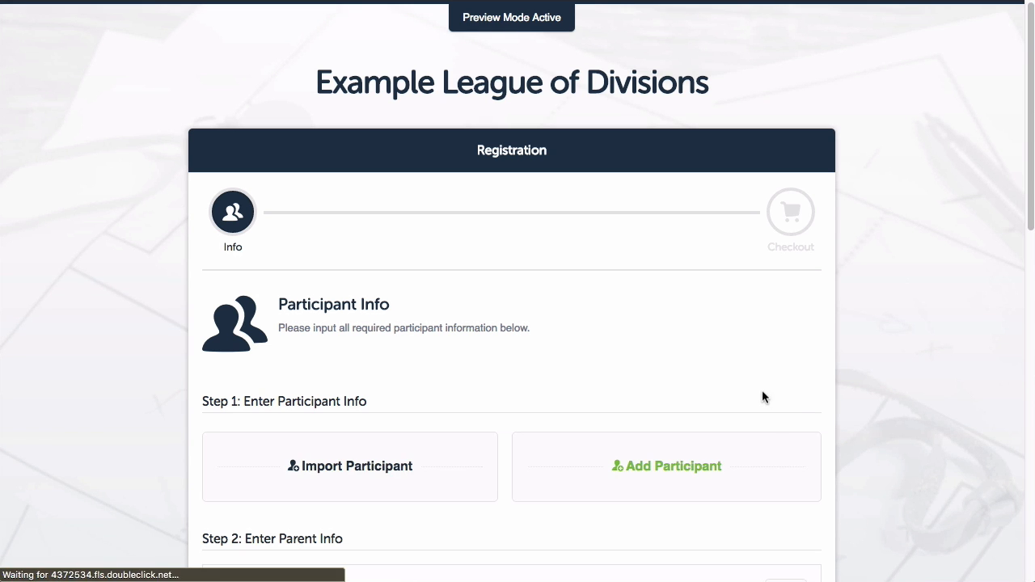
click(708, 462)
scroll(789, 429, down, 7)
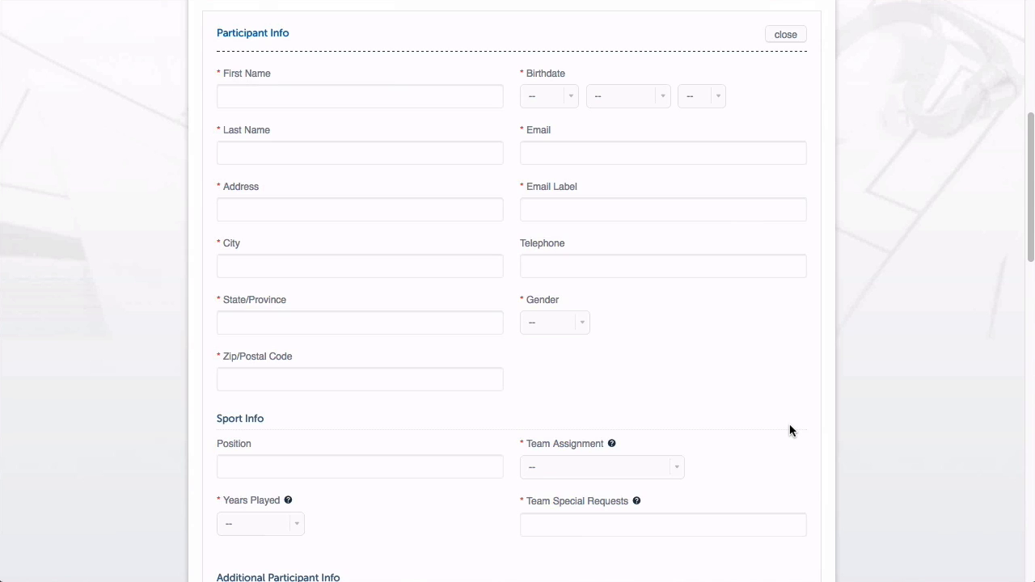
scroll(789, 424, down, 1)
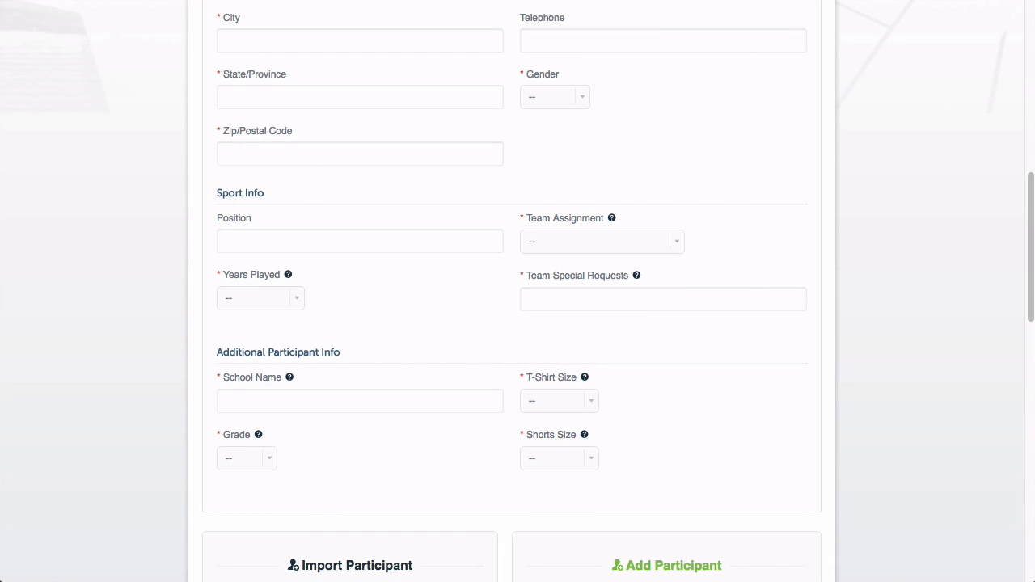